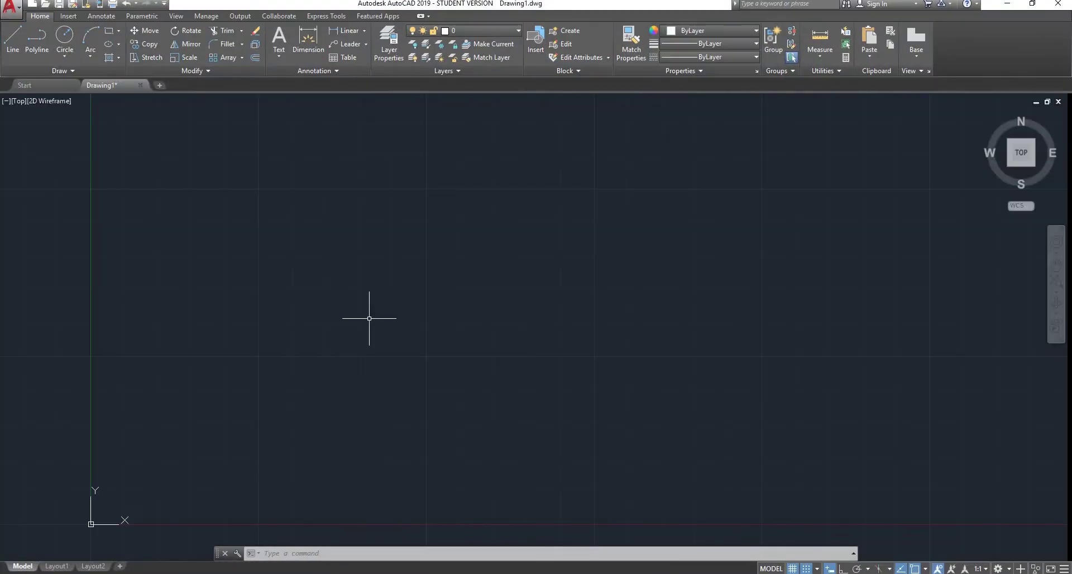
Step: Draw a single horizontal line above the X axis with Ortho mode turned on
{"action": "scroll", "coordinate": [358, 306], "scroll_direction": "down", "scroll_amount": 3}
{"action": "scroll", "coordinate": [285, 367], "scroll_direction": "up", "scroll_amount": 5}
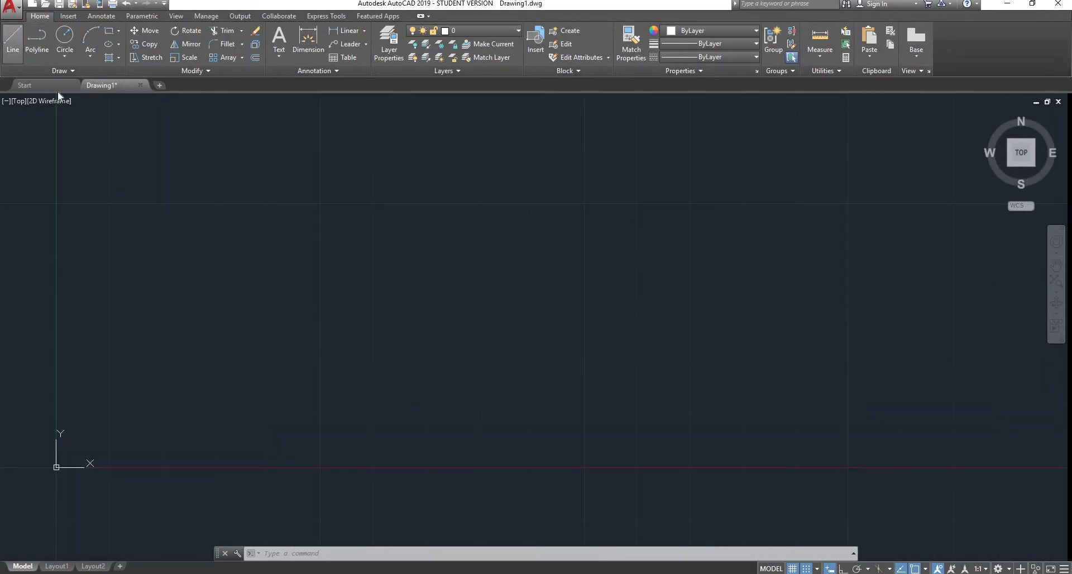
{"action": "left_click", "coordinate": [19, 38]}
{"action": "left_click", "coordinate": [161, 335]}
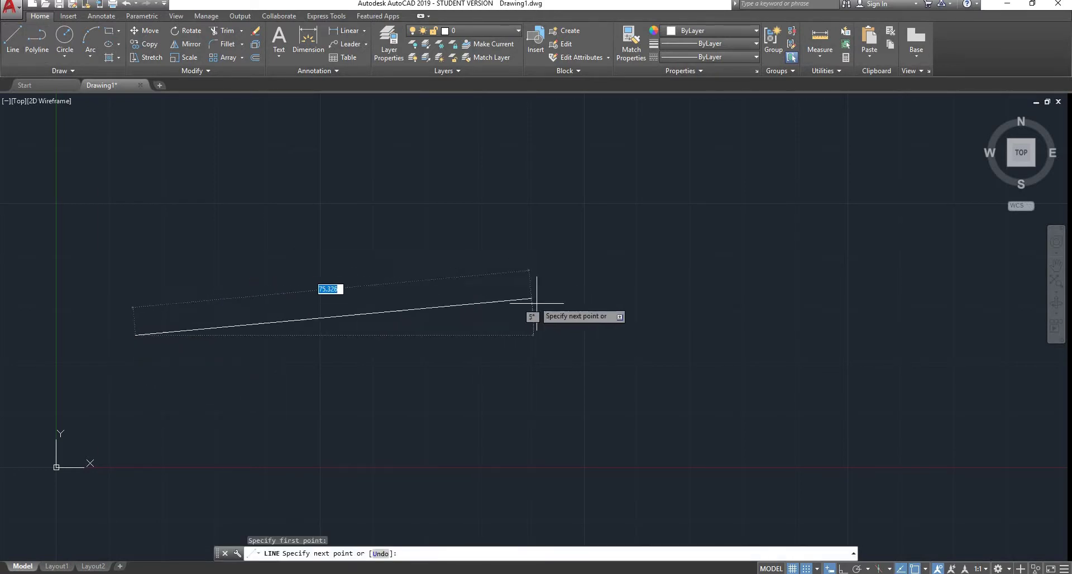
{"action": "left_click", "coordinate": [843, 569]}
{"action": "left_click", "coordinate": [495, 342]}
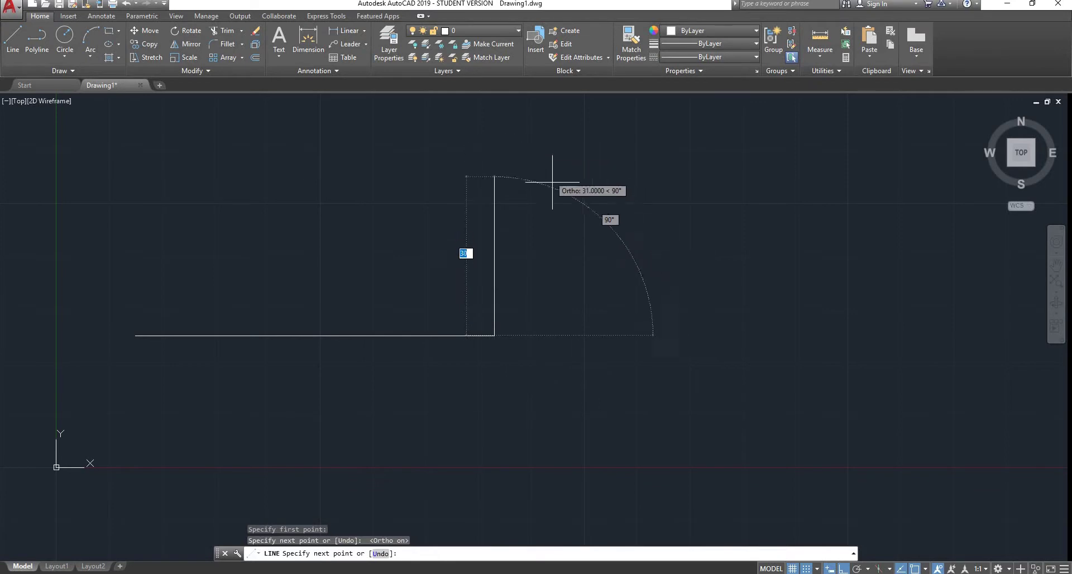
{"action": "right_click", "coordinate": [553, 188]}
{"action": "left_click", "coordinate": [579, 196]}
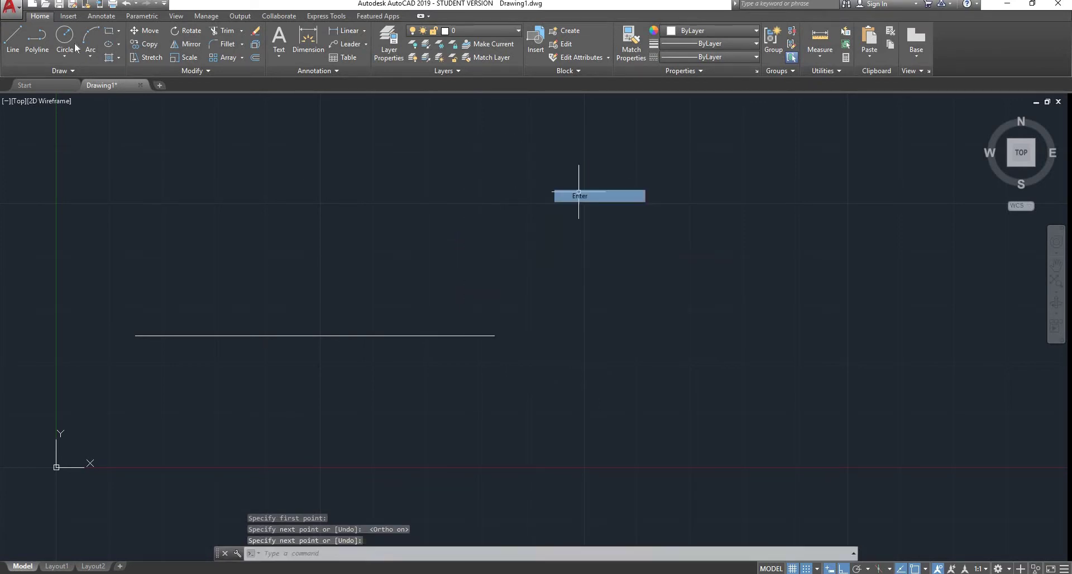
Step: Draw a circle by center and radius, placed above and to the right of the horizontal line's right end
{"action": "left_click", "coordinate": [65, 37]}
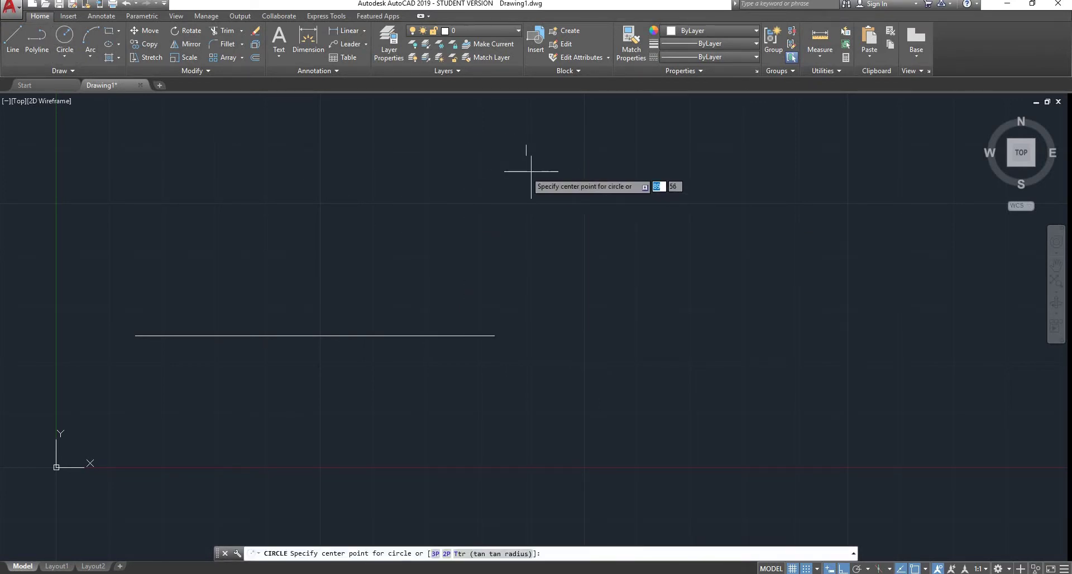
{"action": "left_click", "coordinate": [568, 171]}
{"action": "left_click", "coordinate": [679, 156]}
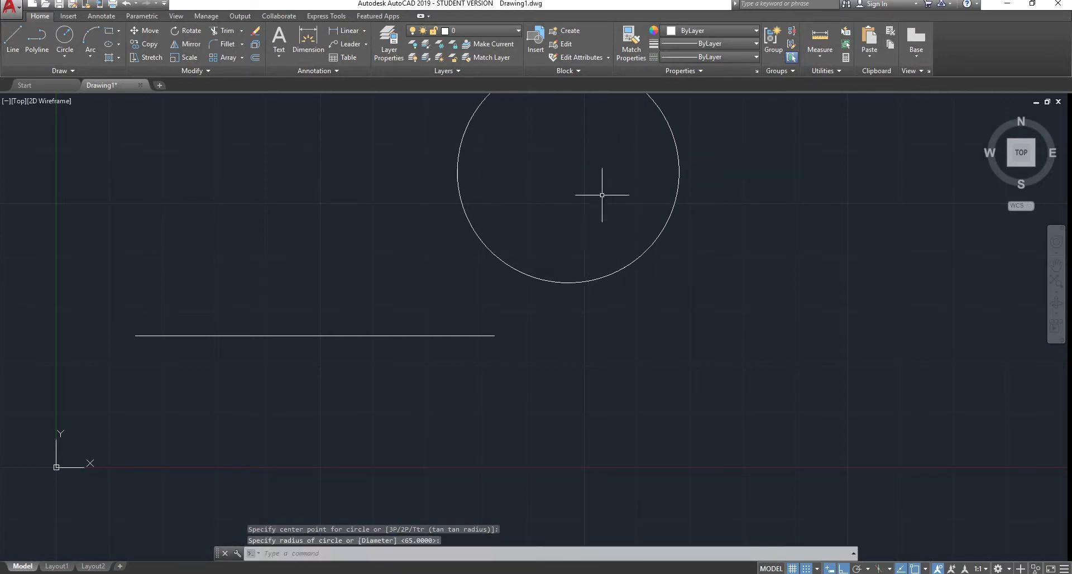
Step: Draw connected lines running horizontally through the circle, down on its right side, and back left until below the first line's right end
{"action": "type", "text": "l"}
{"action": "key", "text": "Return"}
{"action": "left_click", "coordinate": [120, 144]}
{"action": "type", "text": "3"}
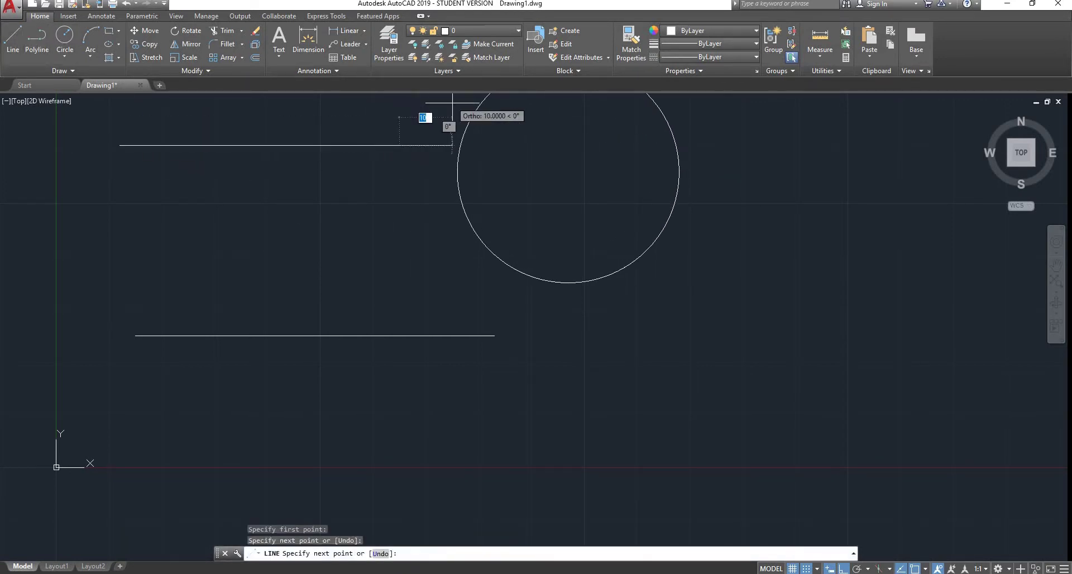
{"action": "key", "text": "Return"}
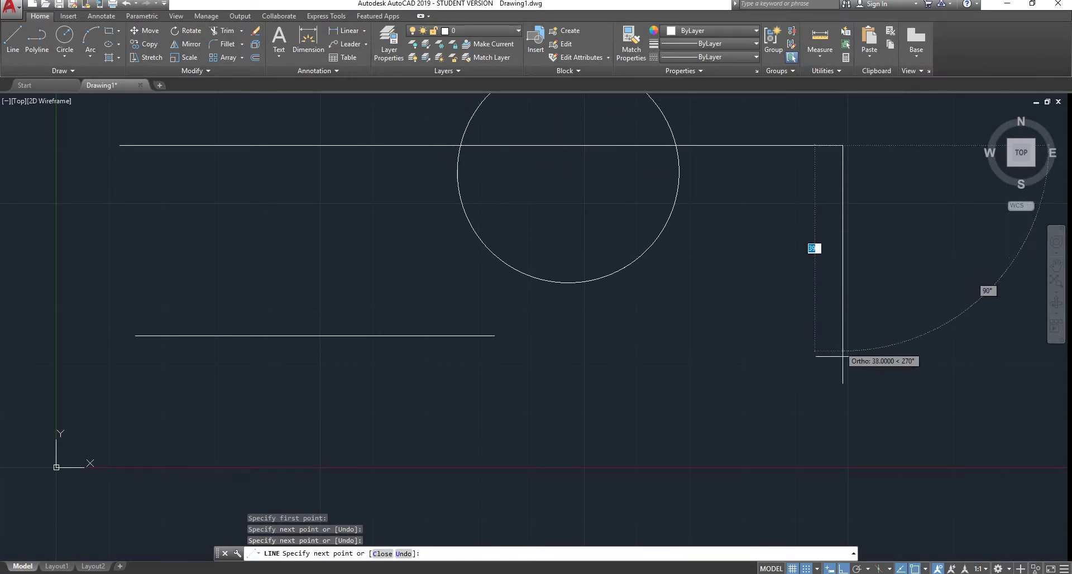
{"action": "left_click", "coordinate": [843, 388]}
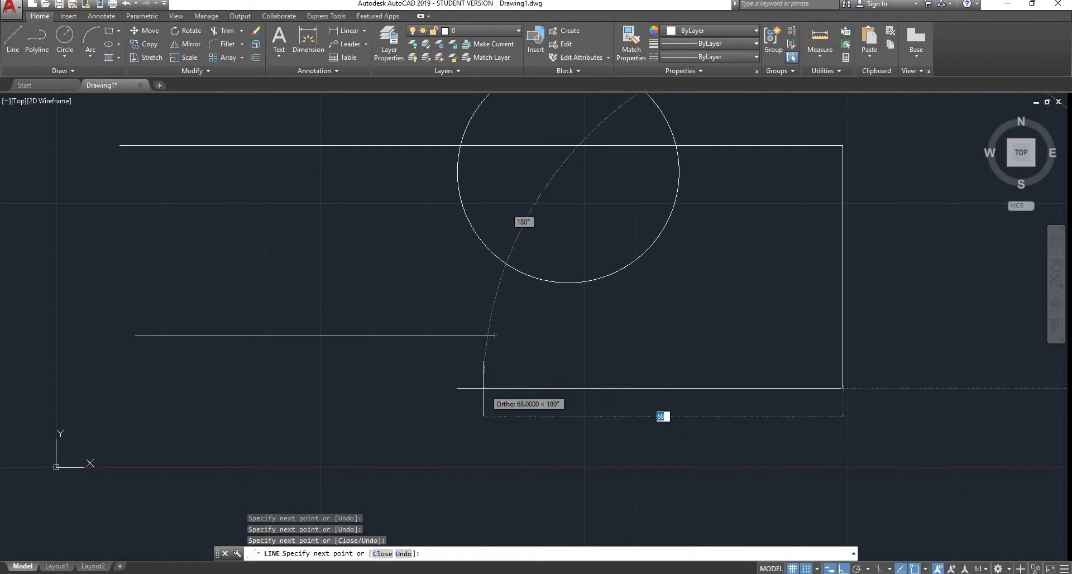
{"action": "left_click", "coordinate": [495, 386]}
{"action": "right_click", "coordinate": [534, 368]}
{"action": "left_click", "coordinate": [563, 373]}
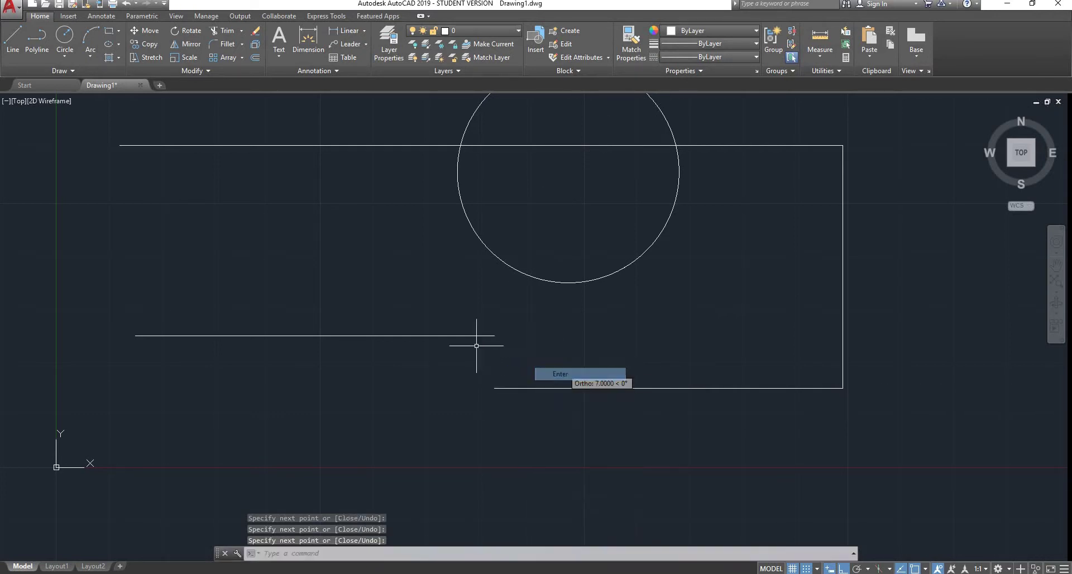
Step: Toggle object snap off and back on, and review the list of available object snap types
{"action": "scroll", "coordinate": [421, 330], "scroll_direction": "down", "scroll_amount": 6}
{"action": "scroll", "coordinate": [393, 318], "scroll_direction": "up", "scroll_amount": 6}
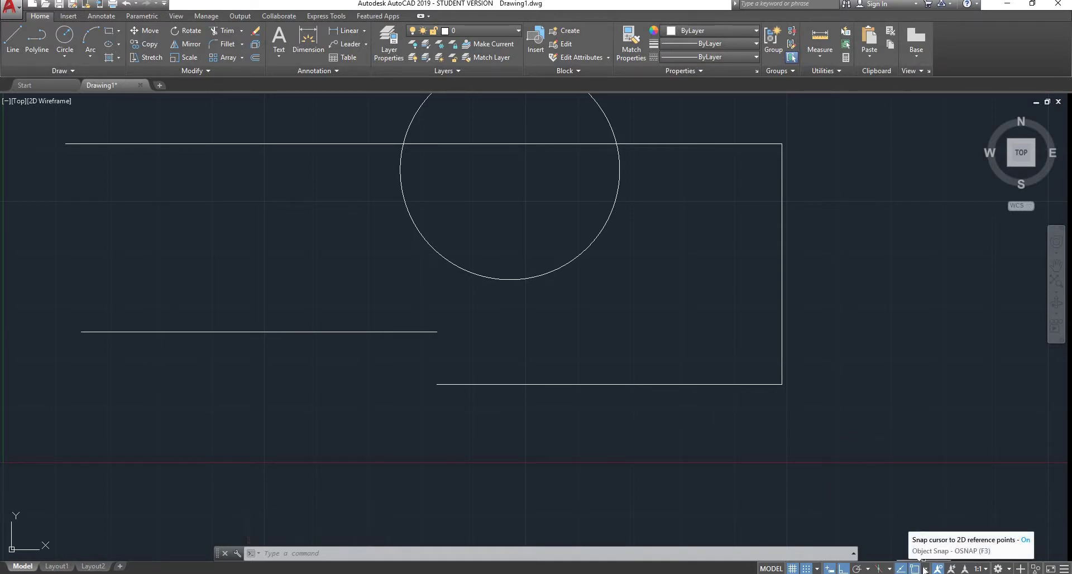
{"action": "left_click", "coordinate": [916, 569]}
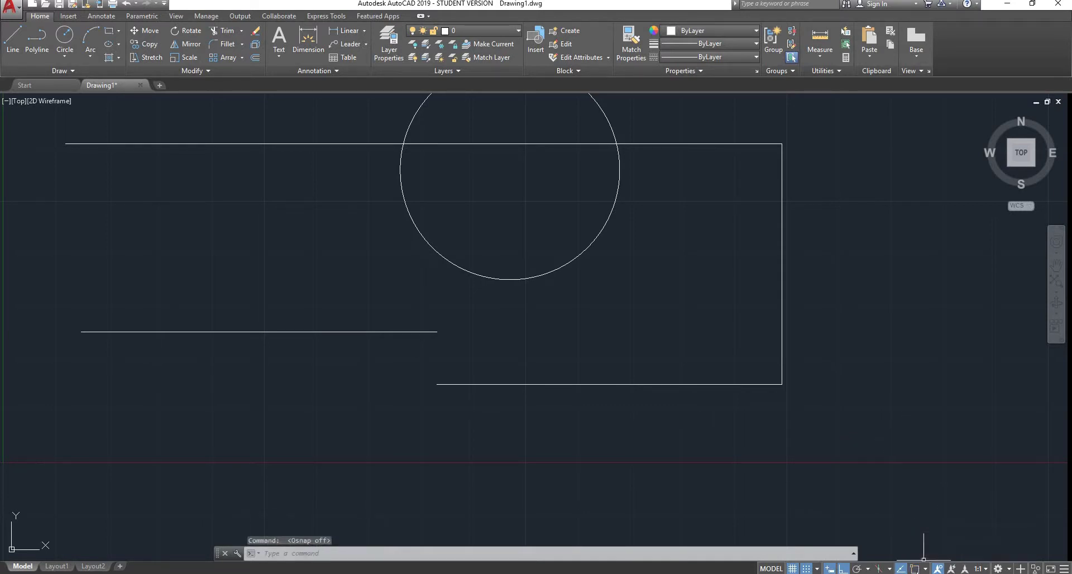
{"action": "left_click", "coordinate": [916, 568]}
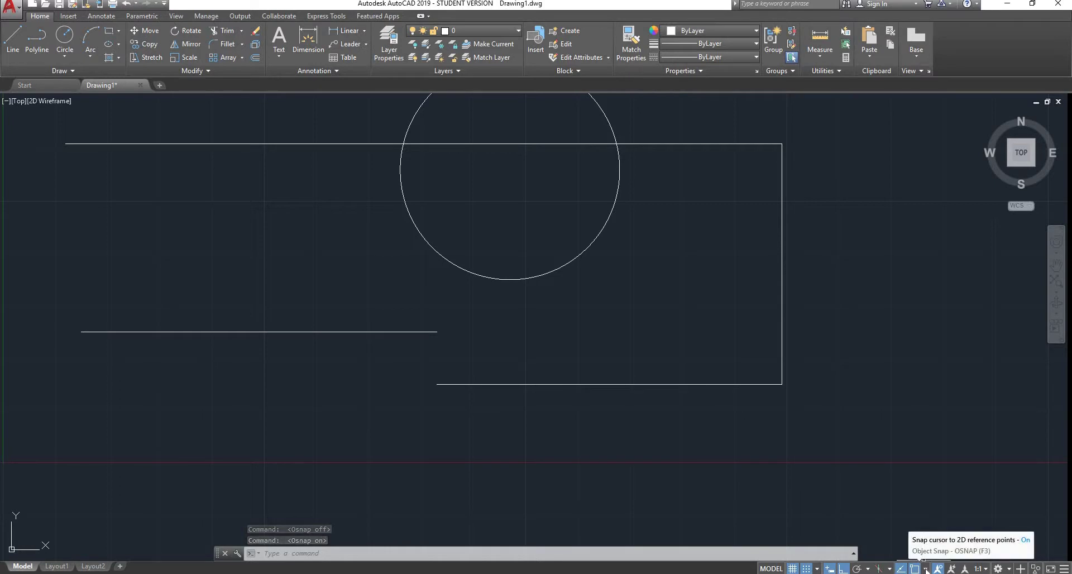
{"action": "left_click", "coordinate": [926, 568]}
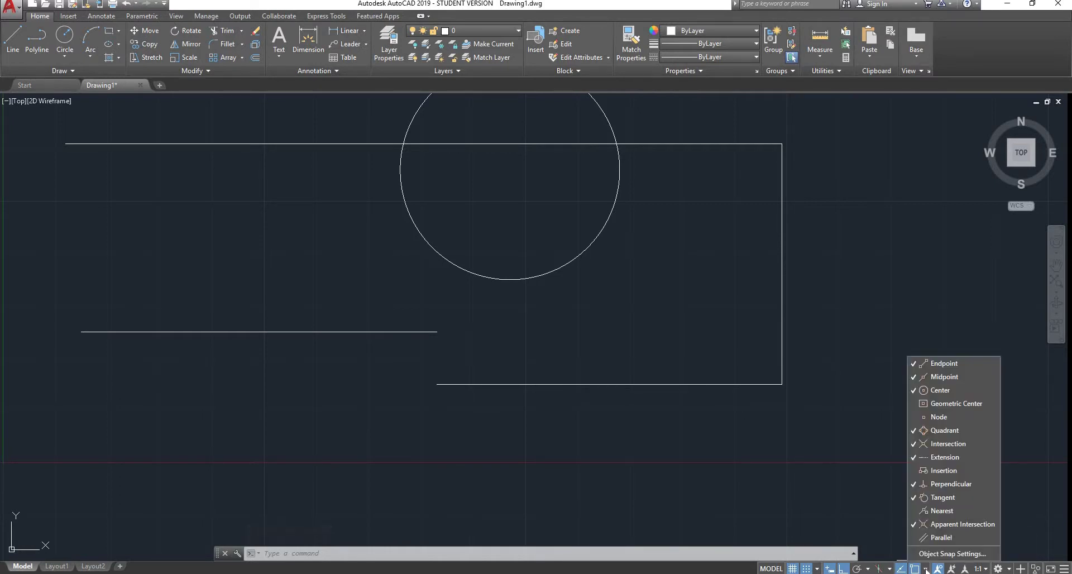
{"action": "left_click", "coordinate": [956, 379]}
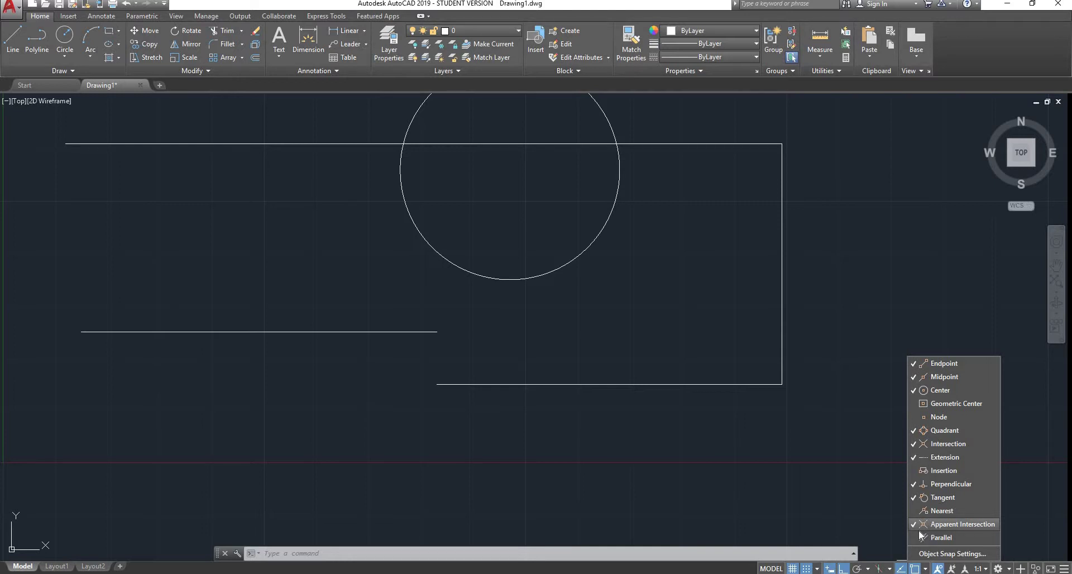
{"action": "left_click", "coordinate": [829, 474]}
Step: Draw a vertical line from the midpoint of the first horizontal line to a perpendicular snap on the long horizontal line above it
{"action": "scroll", "coordinate": [629, 349], "scroll_direction": "down", "scroll_amount": 3}
{"action": "scroll", "coordinate": [382, 345], "scroll_direction": "up", "scroll_amount": 3}
{"action": "middle_click_drag", "start_coordinate": [743, 262], "coordinate": [549, 317]}
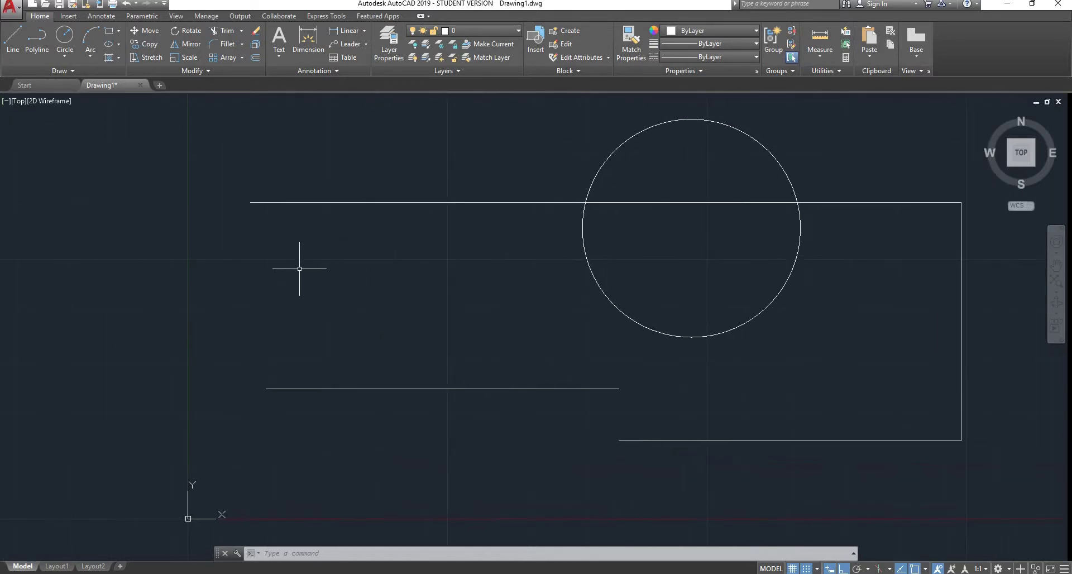
{"action": "left_click", "coordinate": [14, 37]}
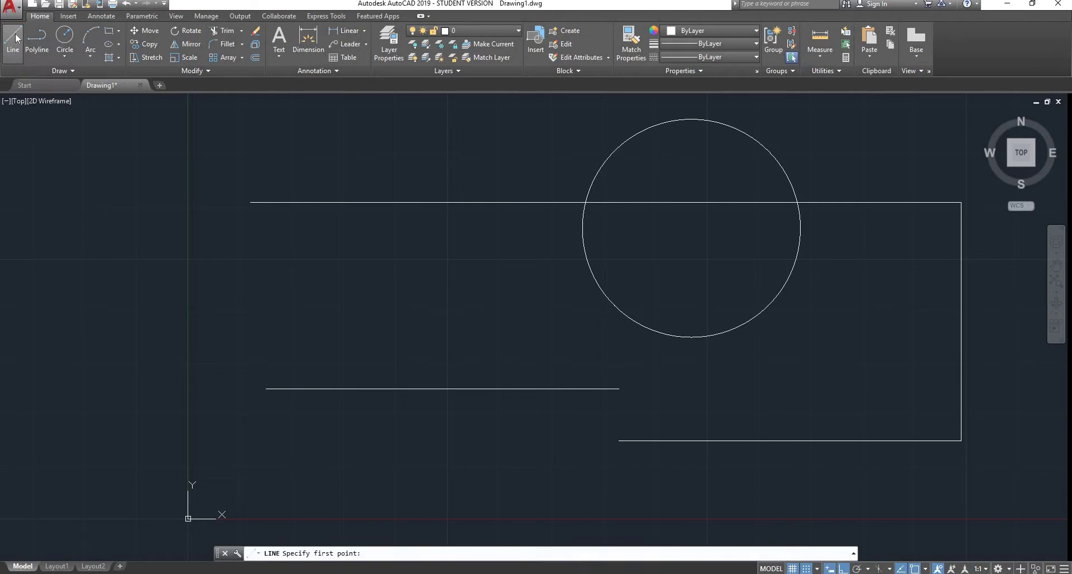
{"action": "left_click", "coordinate": [442, 389]}
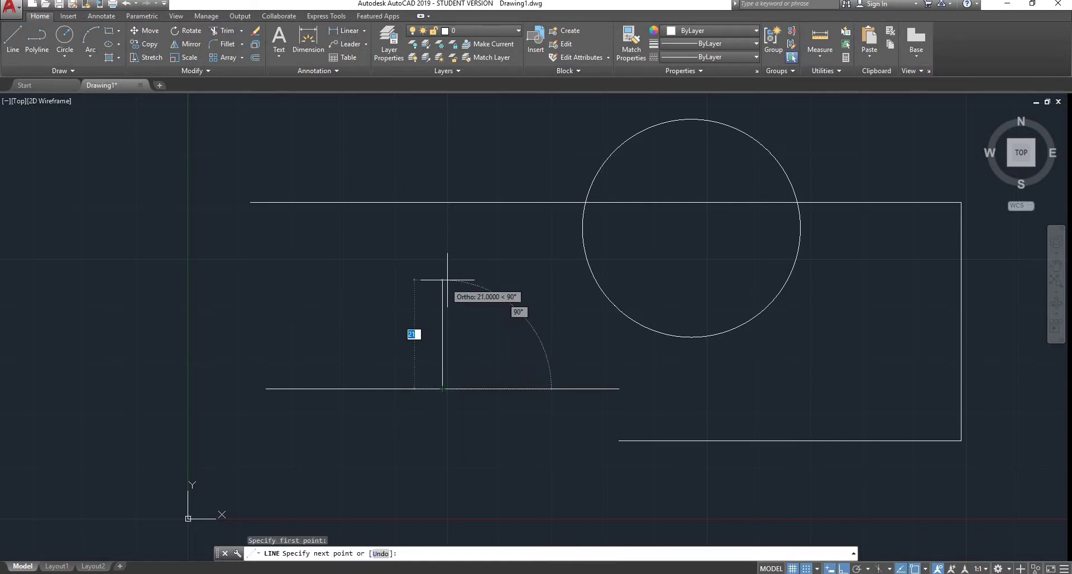
{"action": "scroll", "coordinate": [448, 207], "scroll_direction": "up", "scroll_amount": 2}
{"action": "scroll", "coordinate": [439, 208], "scroll_direction": "up", "scroll_amount": 2}
{"action": "scroll", "coordinate": [427, 181], "scroll_direction": "up", "scroll_amount": 2}
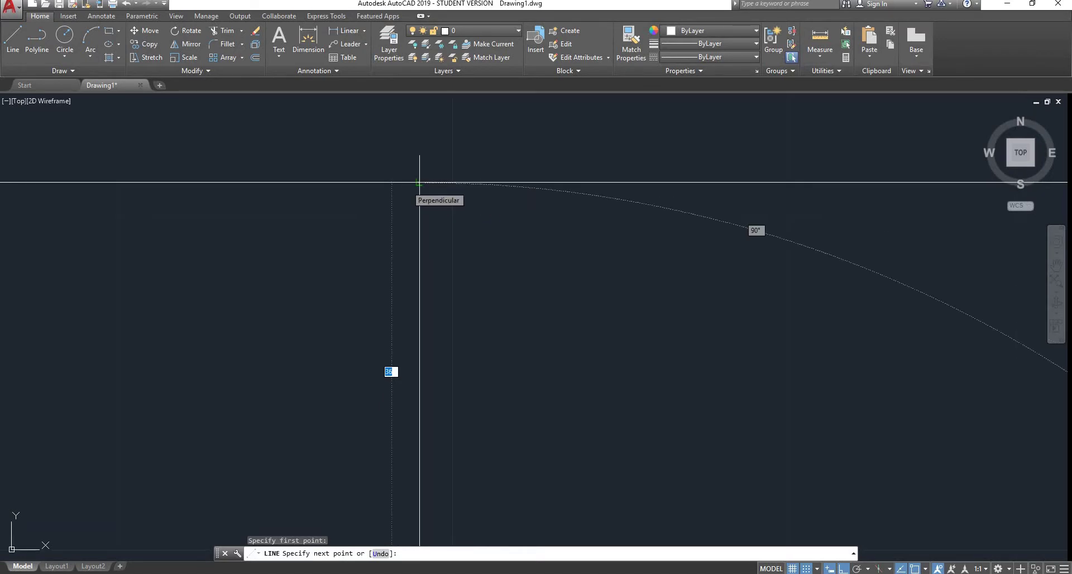
{"action": "scroll", "coordinate": [419, 182], "scroll_direction": "down", "scroll_amount": 1}
{"action": "scroll", "coordinate": [413, 184], "scroll_direction": "down", "scroll_amount": 1}
{"action": "scroll", "coordinate": [409, 185], "scroll_direction": "down", "scroll_amount": 3}
{"action": "scroll", "coordinate": [408, 185], "scroll_direction": "up", "scroll_amount": 3}
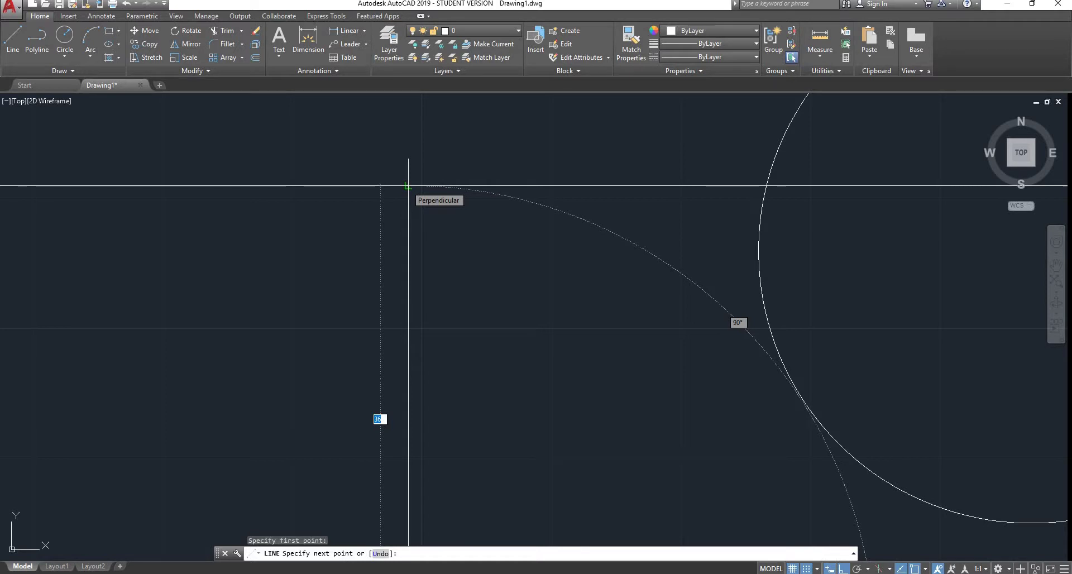
{"action": "left_click", "coordinate": [409, 185]}
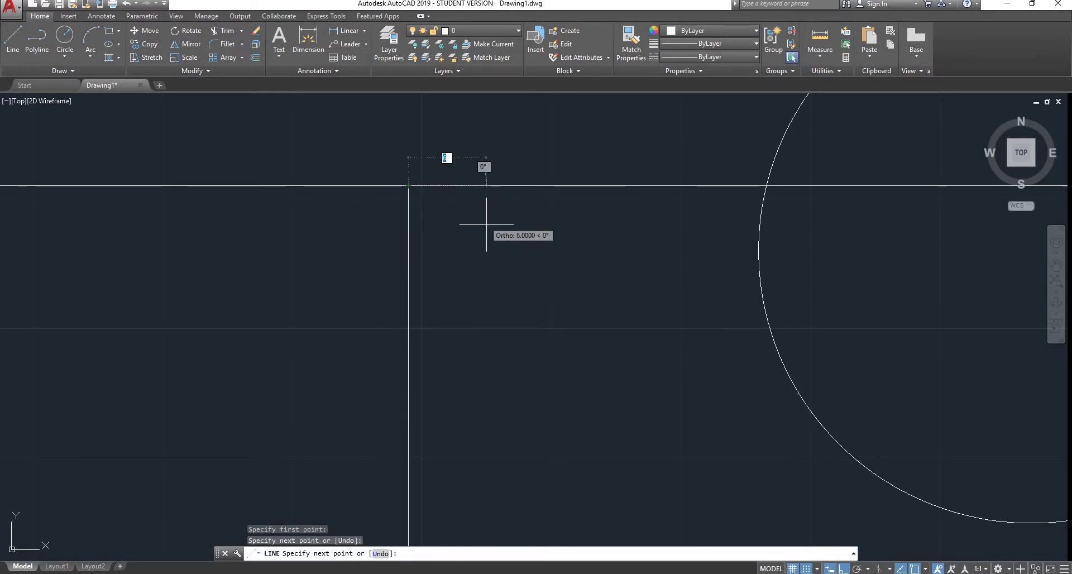
{"action": "key", "text": "Return"}
{"action": "scroll", "coordinate": [485, 222], "scroll_direction": "up", "scroll_amount": 4}
{"action": "scroll", "coordinate": [534, 240], "scroll_direction": "down", "scroll_amount": 10}
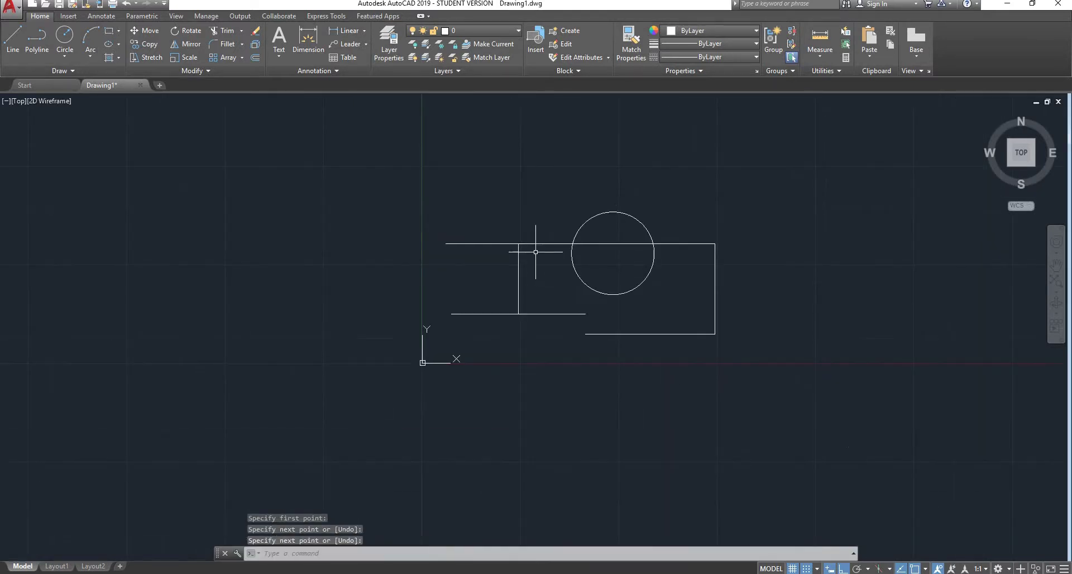
{"action": "scroll", "coordinate": [642, 279], "scroll_direction": "up", "scroll_amount": 3}
{"action": "scroll", "coordinate": [662, 291], "scroll_direction": "up", "scroll_amount": 2}
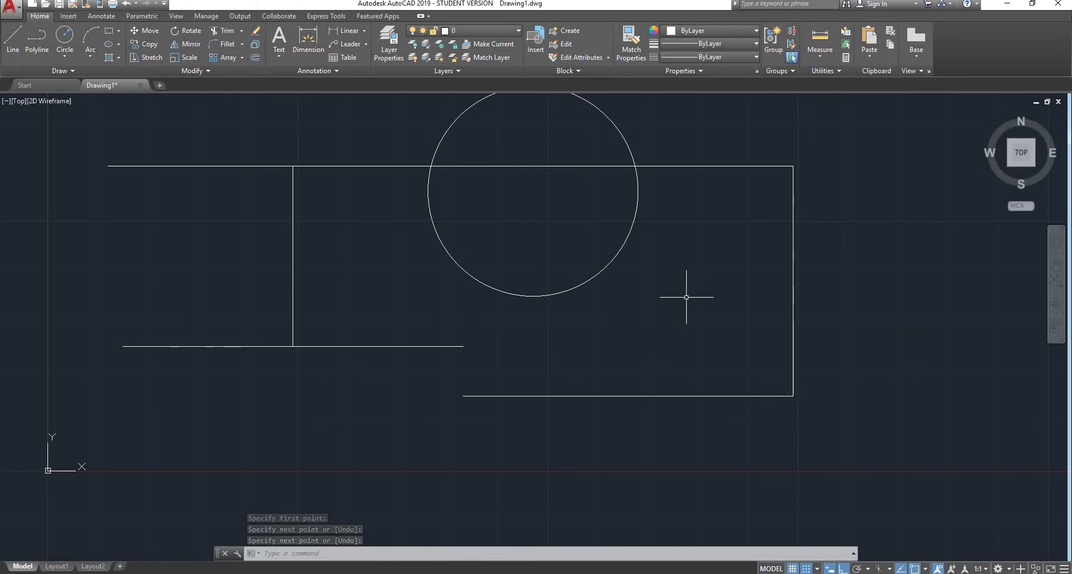
{"action": "scroll", "coordinate": [651, 243], "scroll_direction": "up", "scroll_amount": 2}
{"action": "scroll", "coordinate": [651, 244], "scroll_direction": "down", "scroll_amount": 4}
{"action": "scroll", "coordinate": [597, 290], "scroll_direction": "up", "scroll_amount": 2}
{"action": "scroll", "coordinate": [517, 328], "scroll_direction": "up", "scroll_amount": 1}
{"action": "scroll", "coordinate": [574, 282], "scroll_direction": "down", "scroll_amount": 3}
{"action": "scroll", "coordinate": [592, 302], "scroll_direction": "up", "scroll_amount": 2}
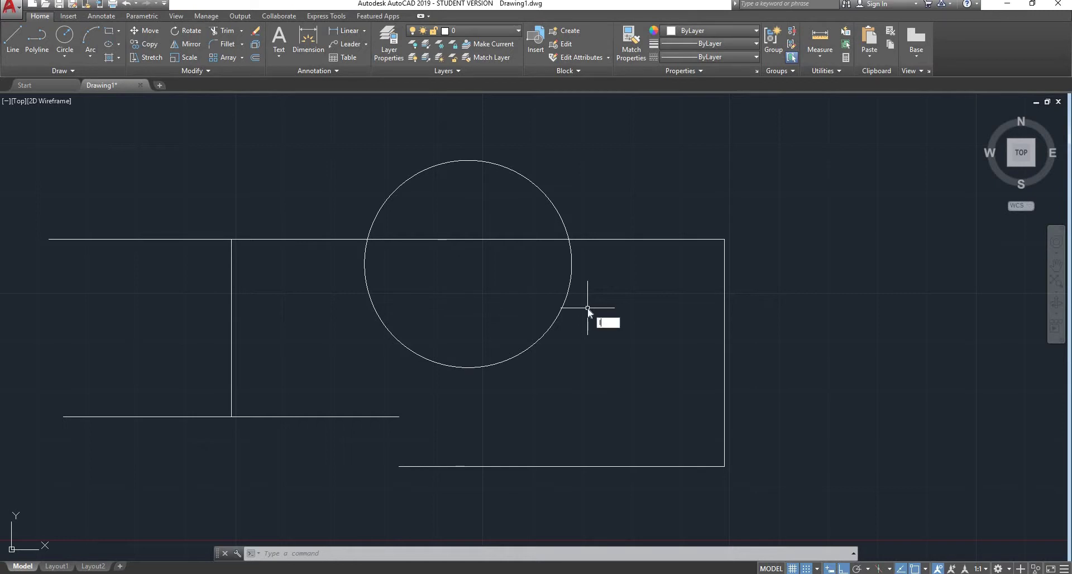
{"action": "type", "text": "l"}
{"action": "key", "text": "Return"}
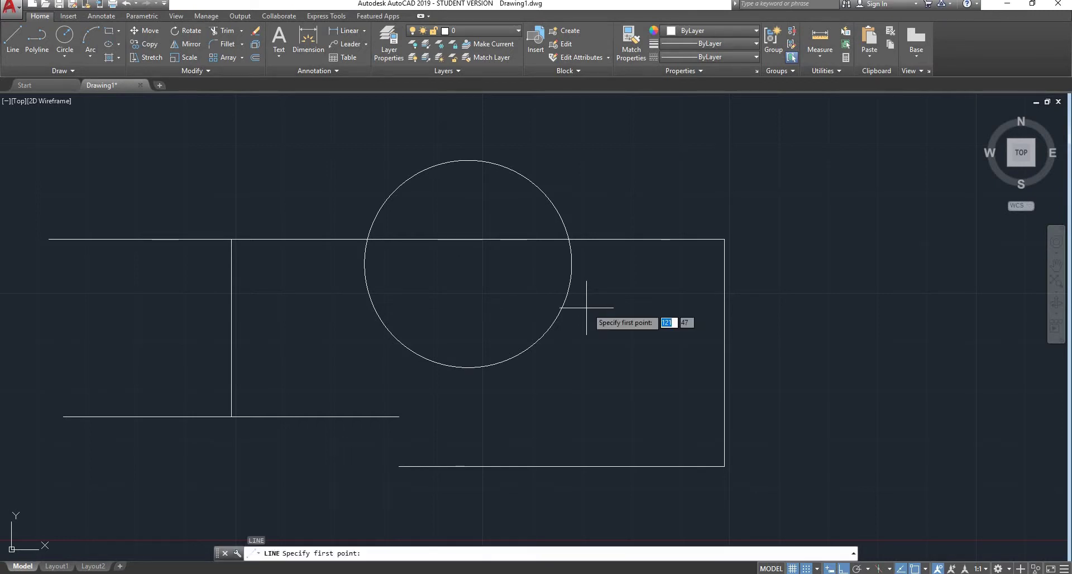
{"action": "left_click", "coordinate": [468, 263]}
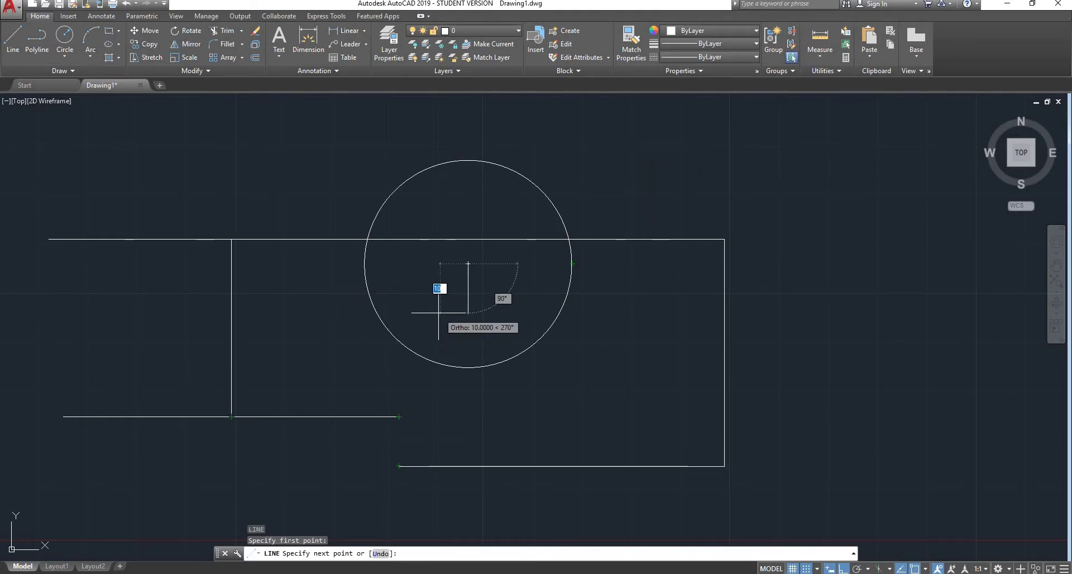
{"action": "key", "text": "Escape"}
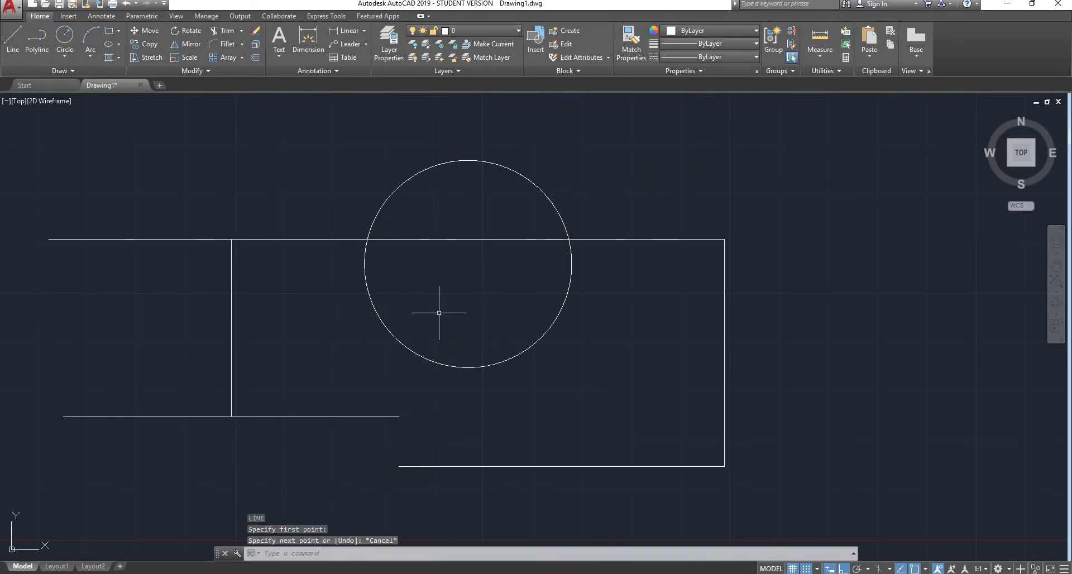
Step: Disable the Perpendicular object snap and enable the Nearest object snap
{"action": "left_click", "coordinate": [926, 569]}
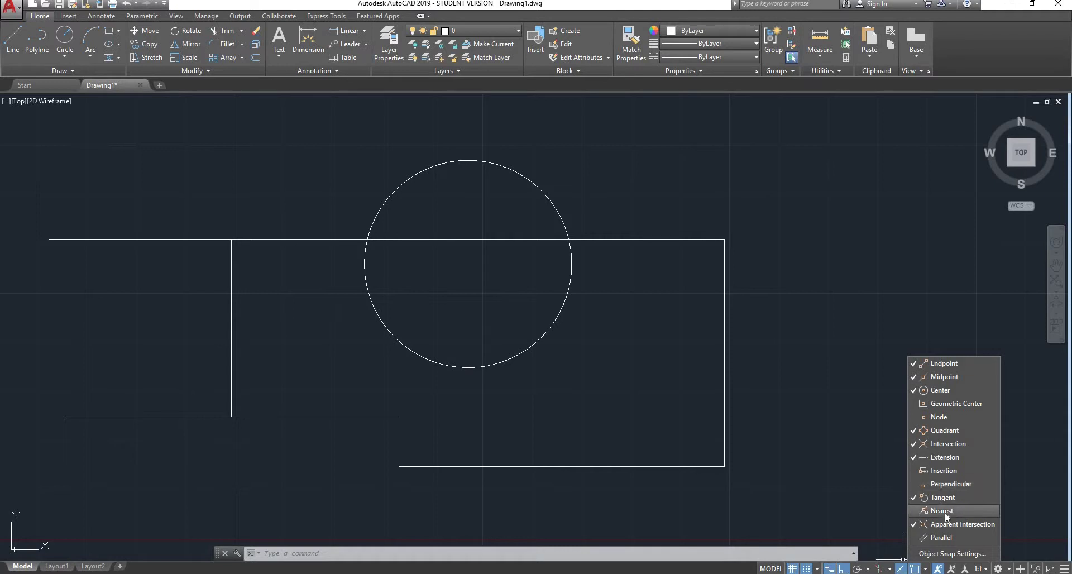
{"action": "left_click", "coordinate": [781, 342]}
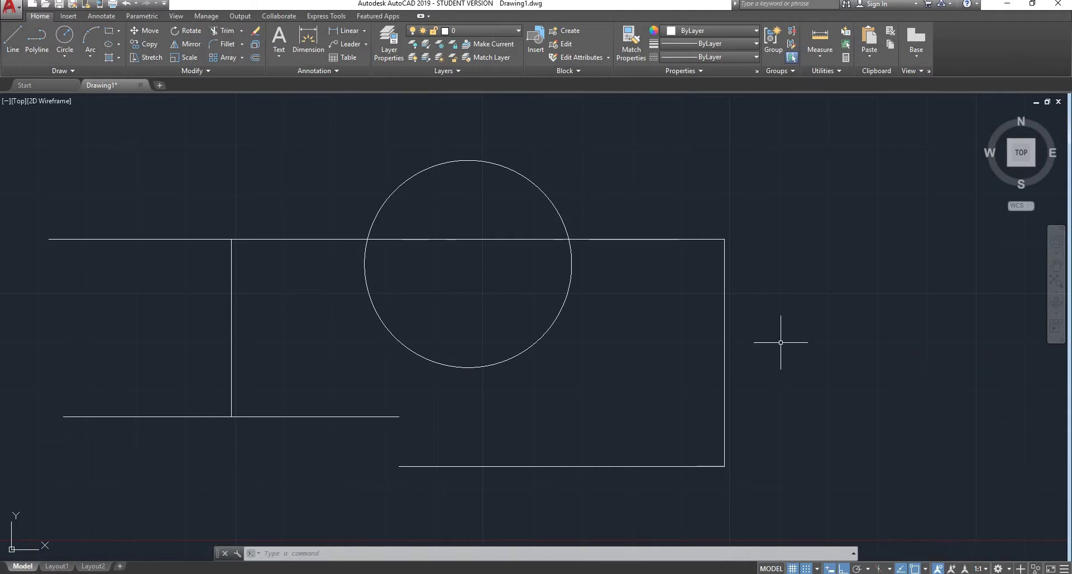
Step: Try to draw a line from a Nearest snap on the long upper horizontal line to the bottom line or the circle
{"action": "type", "text": "L"}
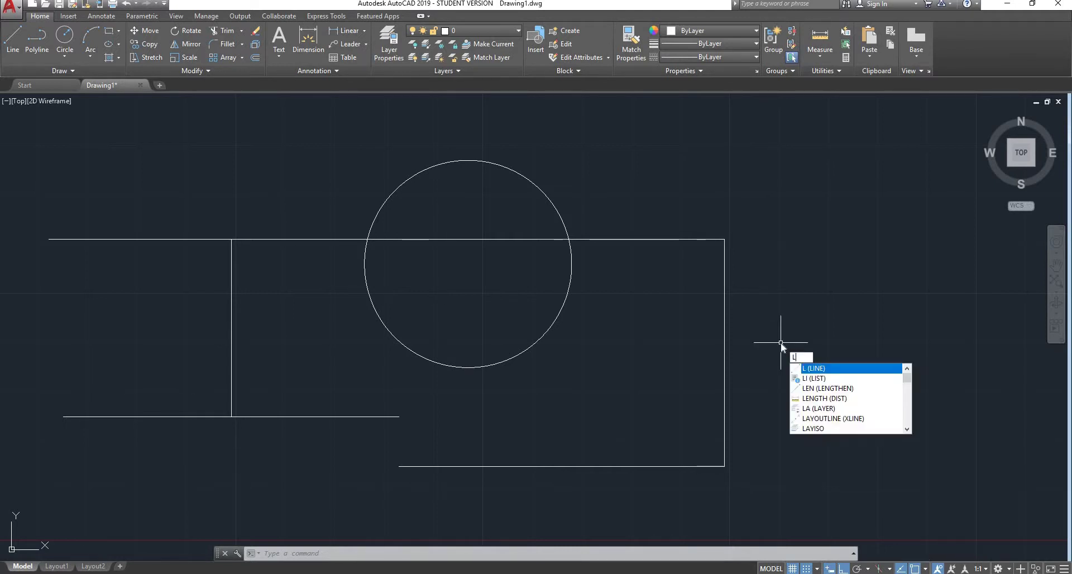
{"action": "key", "text": "Return"}
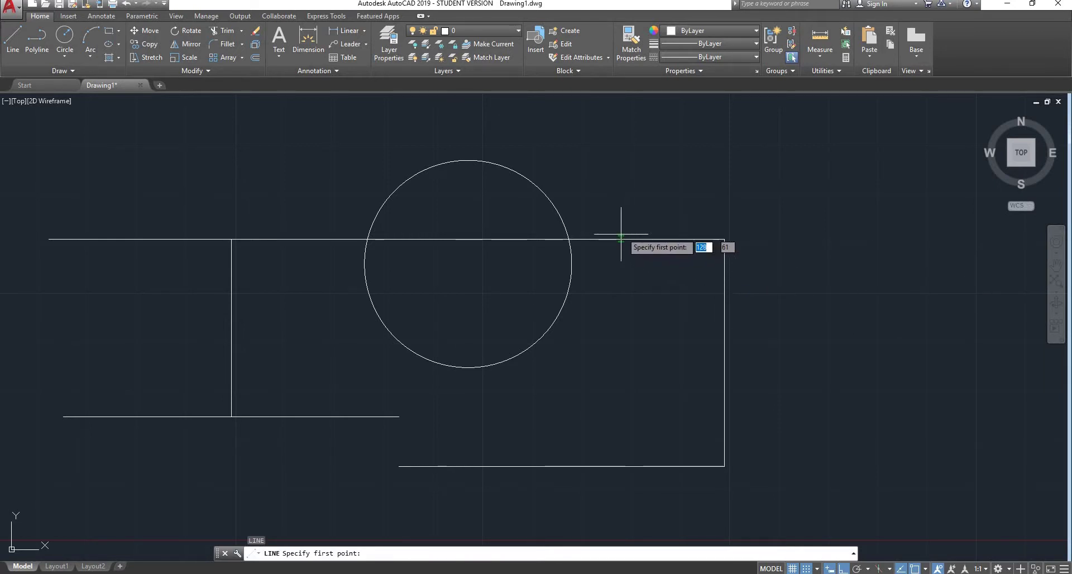
{"action": "scroll", "coordinate": [633, 240], "scroll_direction": "up", "scroll_amount": 5}
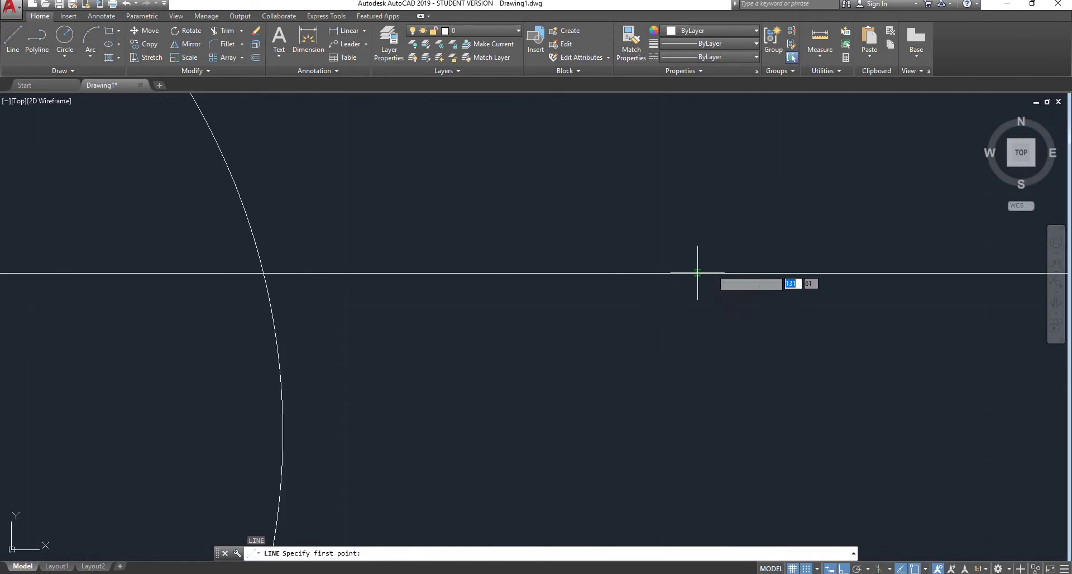
{"action": "scroll", "coordinate": [761, 273], "scroll_direction": "down", "scroll_amount": 5}
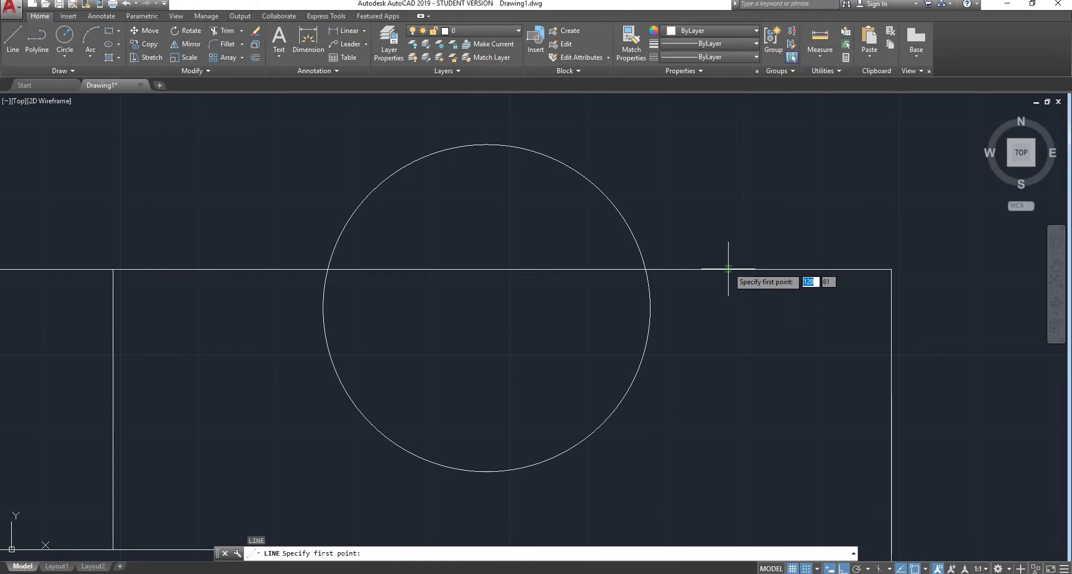
{"action": "scroll", "coordinate": [721, 268], "scroll_direction": "down", "scroll_amount": 2}
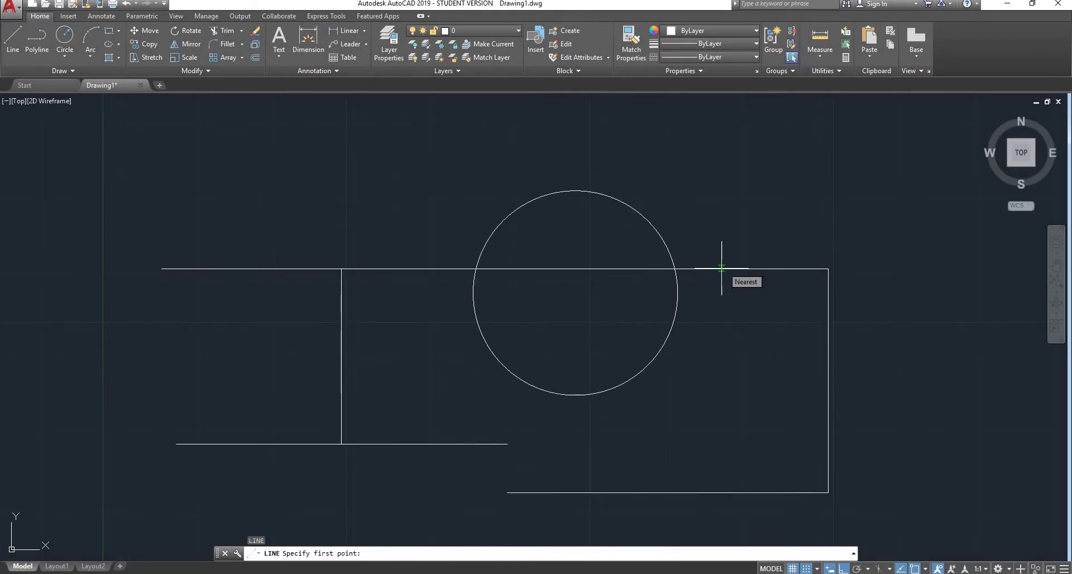
{"action": "left_click", "coordinate": [721, 268]}
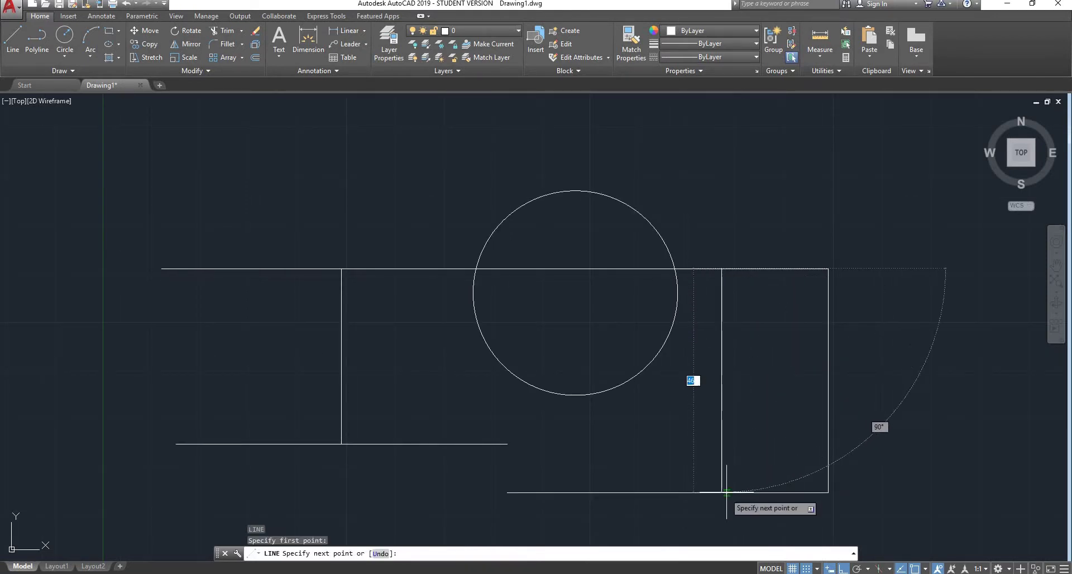
{"action": "scroll", "coordinate": [726, 492], "scroll_direction": "up", "scroll_amount": 3}
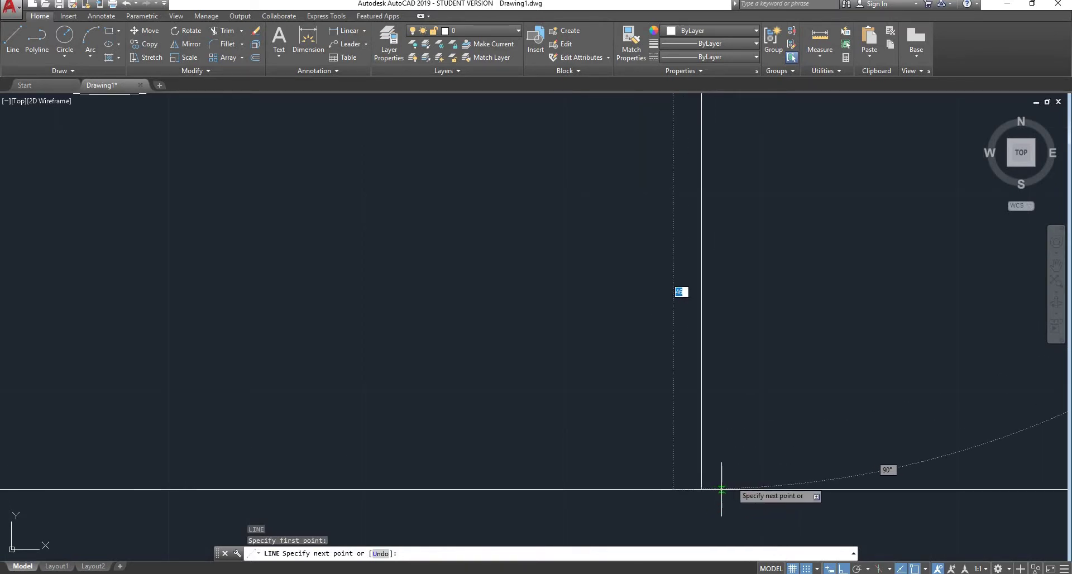
{"action": "scroll", "coordinate": [662, 387], "scroll_direction": "down", "scroll_amount": 5}
{"action": "scroll", "coordinate": [682, 347], "scroll_direction": "up", "scroll_amount": 2}
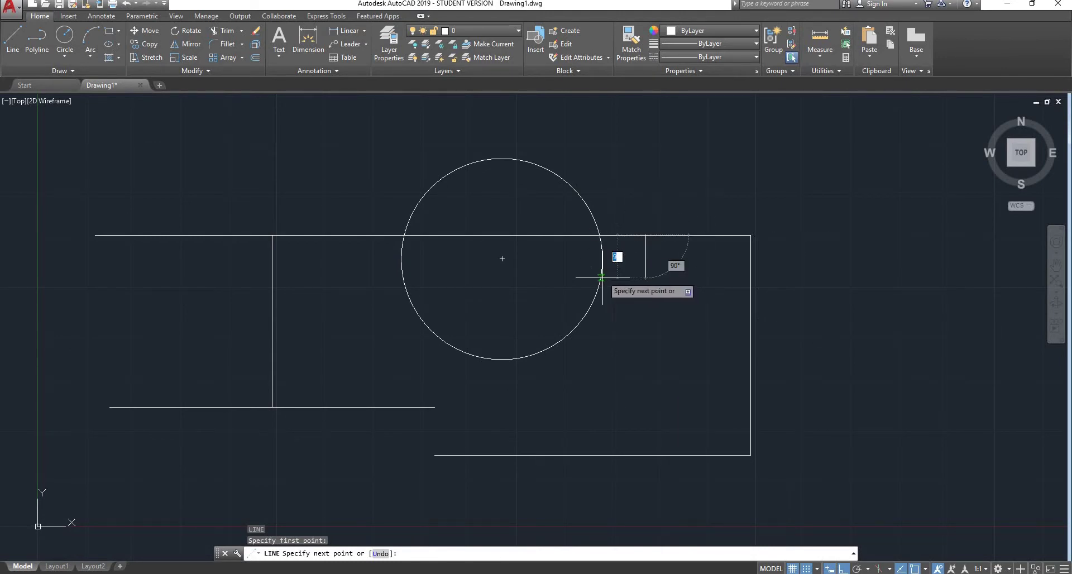
{"action": "left_click", "coordinate": [593, 301]}
{"action": "key", "text": "F8"}
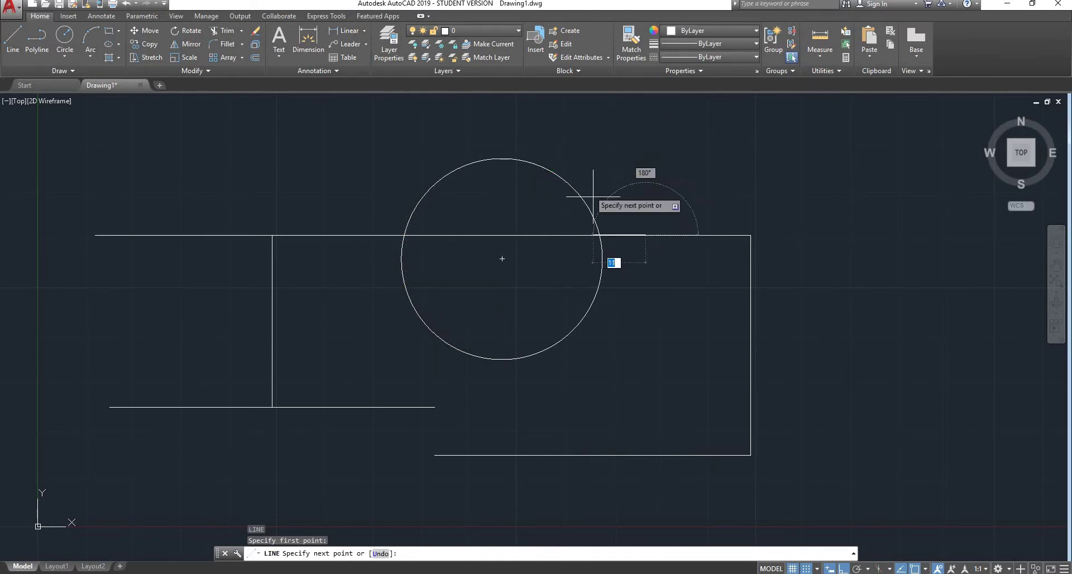
{"action": "key", "text": "F8"}
{"action": "key", "text": "Escape"}
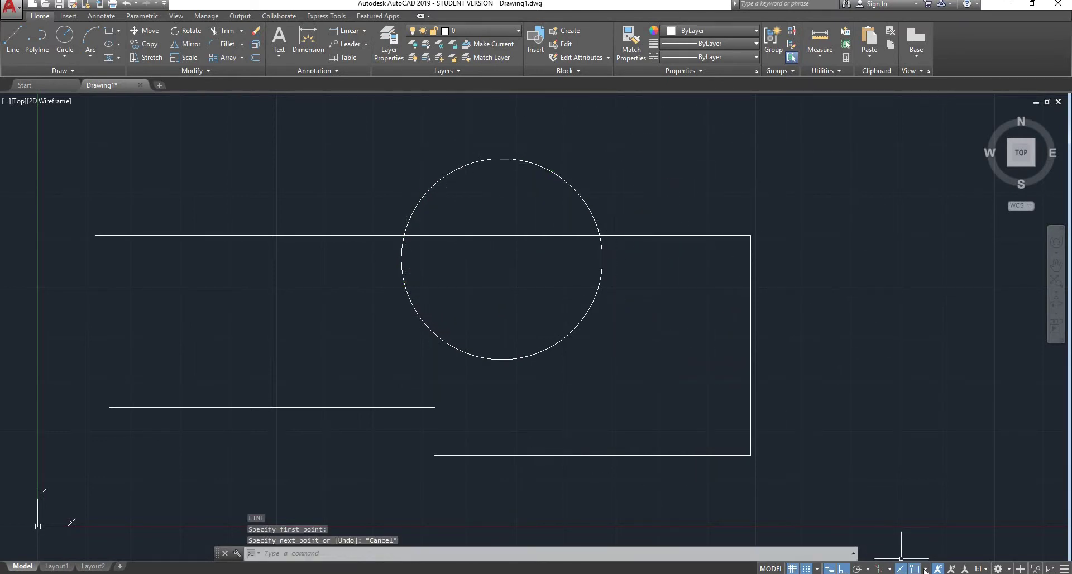
Step: Swap the Nearest snap for Tangent and draw a line from the outline's lower-right corner tangent to the circle's upper right
{"action": "left_click", "coordinate": [925, 569]}
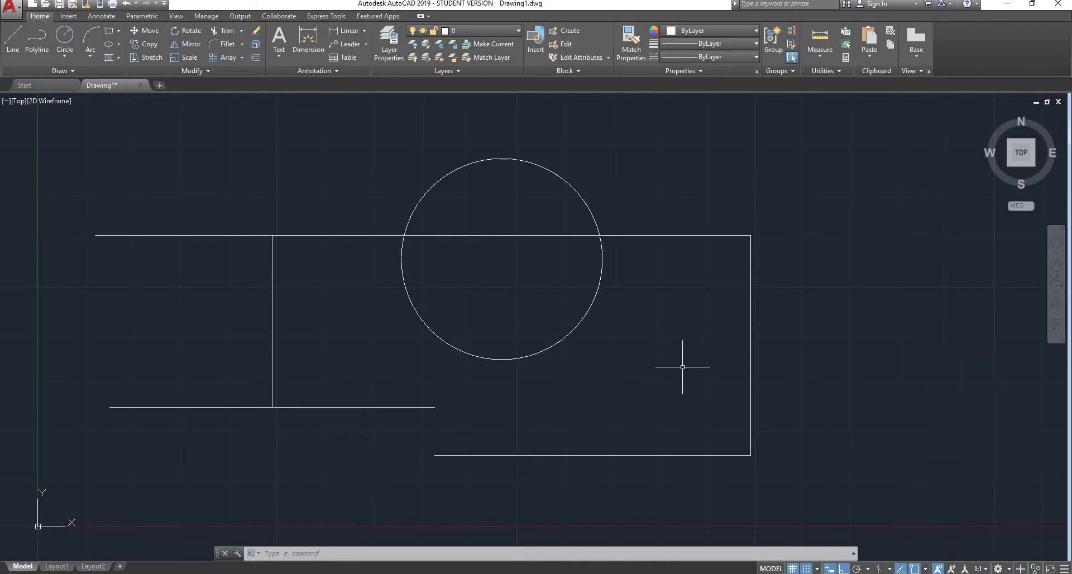
{"action": "type", "text": "l"}
{"action": "key", "text": "Return"}
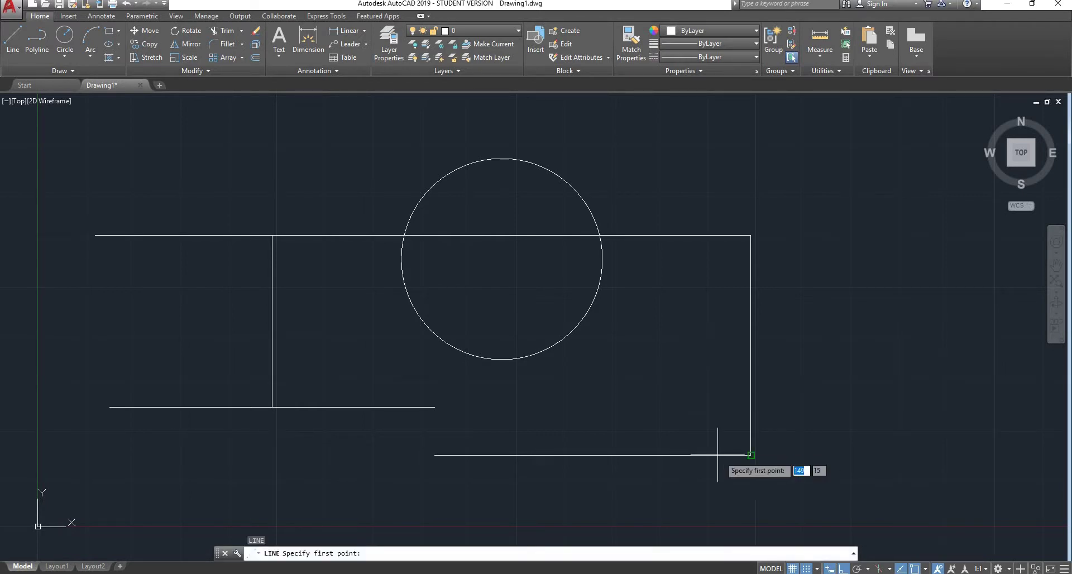
{"action": "left_click", "coordinate": [750, 455]}
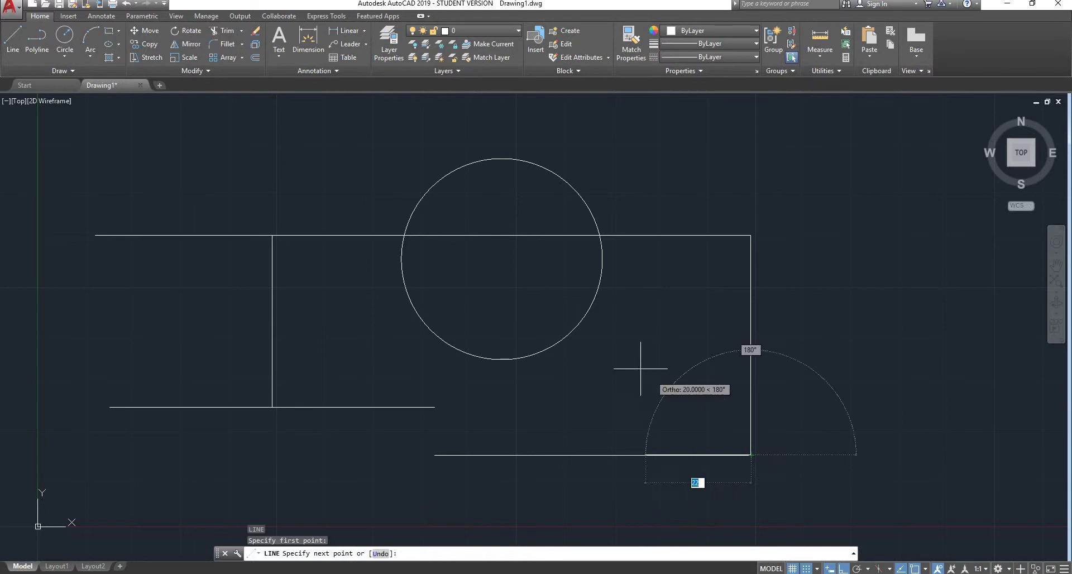
{"action": "left_click", "coordinate": [586, 203]}
{"action": "right_click", "coordinate": [637, 180]}
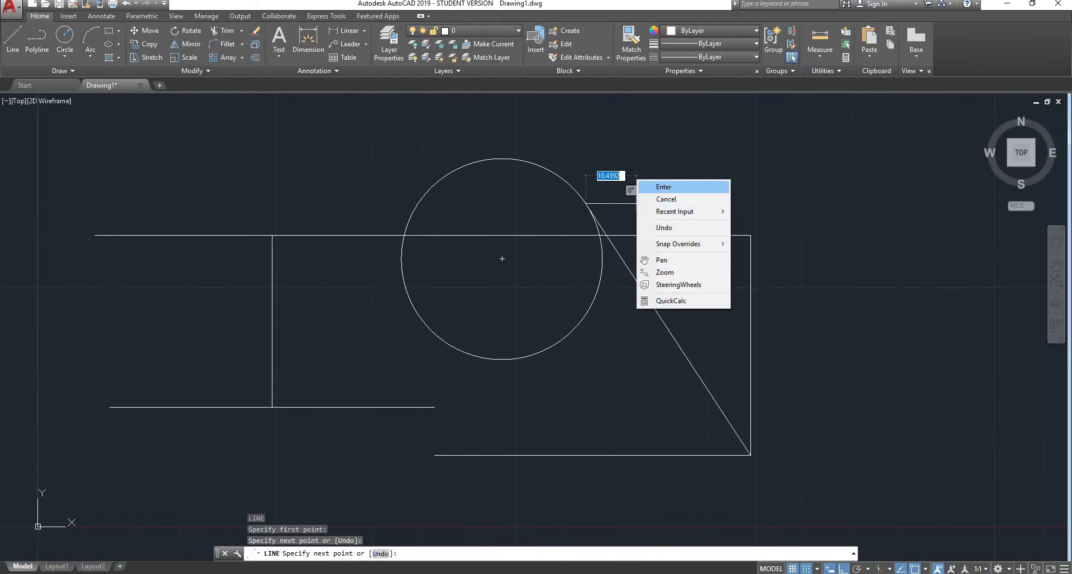
{"action": "left_click", "coordinate": [663, 186]}
{"action": "scroll", "coordinate": [617, 220], "scroll_direction": "up", "scroll_amount": 4}
{"action": "scroll", "coordinate": [544, 200], "scroll_direction": "up", "scroll_amount": 5}
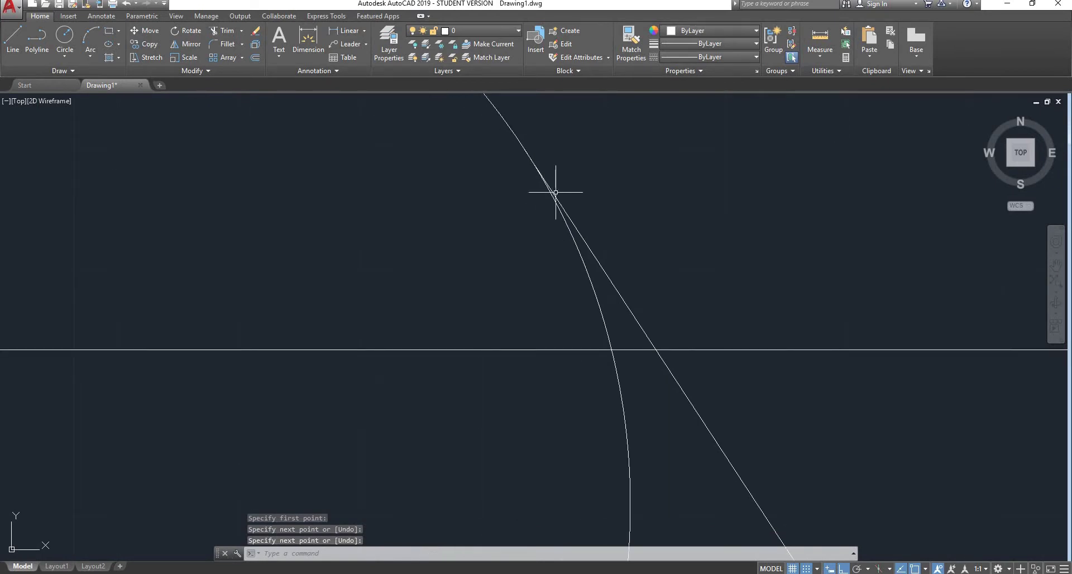
{"action": "scroll", "coordinate": [556, 178], "scroll_direction": "down", "scroll_amount": 5}
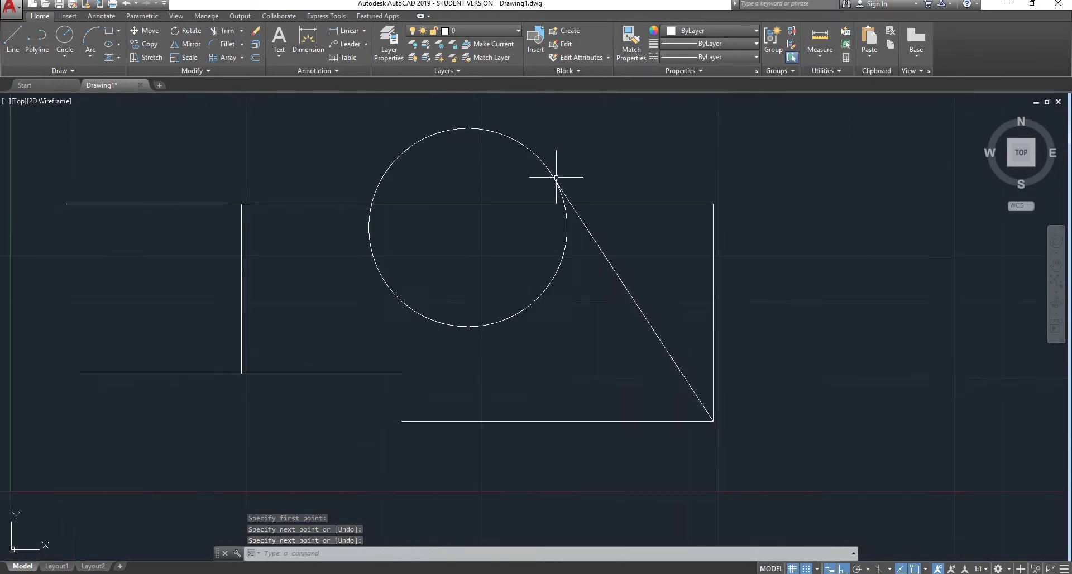
Step: Turn off Object Snap Tracking and start a line leftward from the left end of the bottom horizontal line
{"action": "left_click", "coordinate": [900, 568]}
{"action": "scroll", "coordinate": [396, 382], "scroll_direction": "up", "scroll_amount": 2}
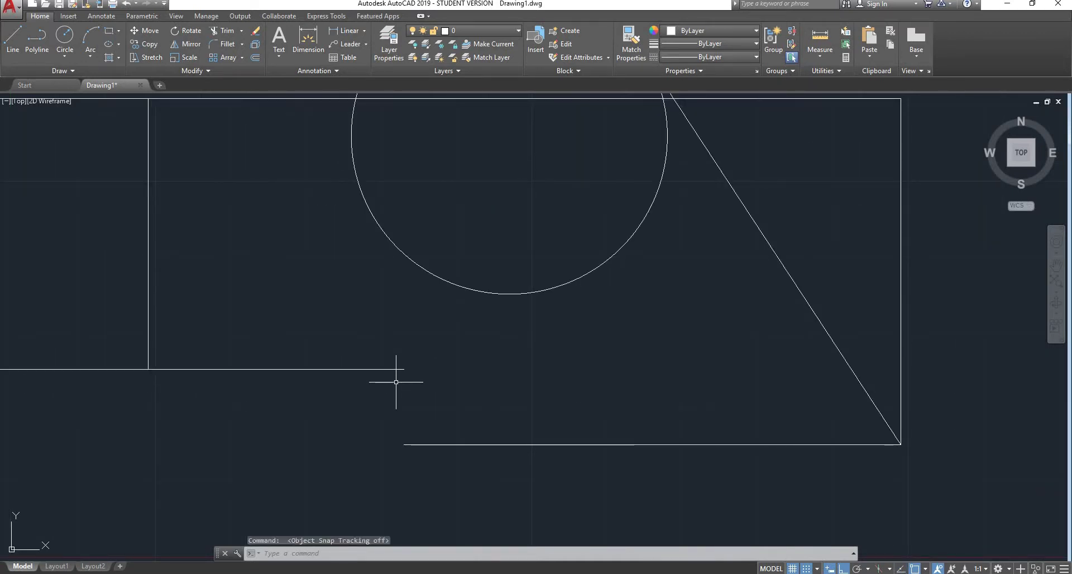
{"action": "scroll", "coordinate": [396, 382], "scroll_direction": "down", "scroll_amount": 2}
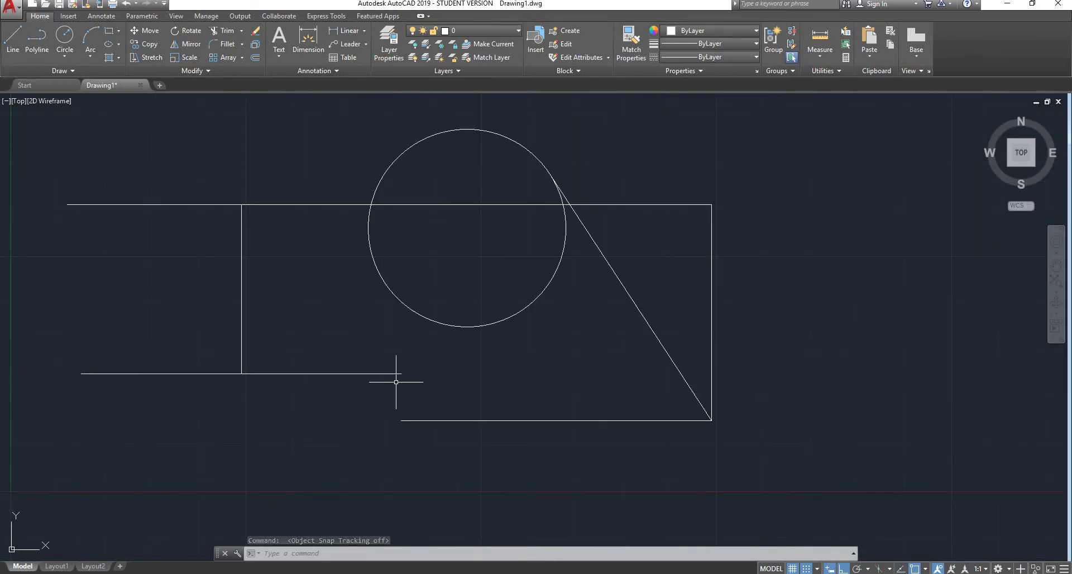
{"action": "type", "text": "L"}
{"action": "key", "text": "Return"}
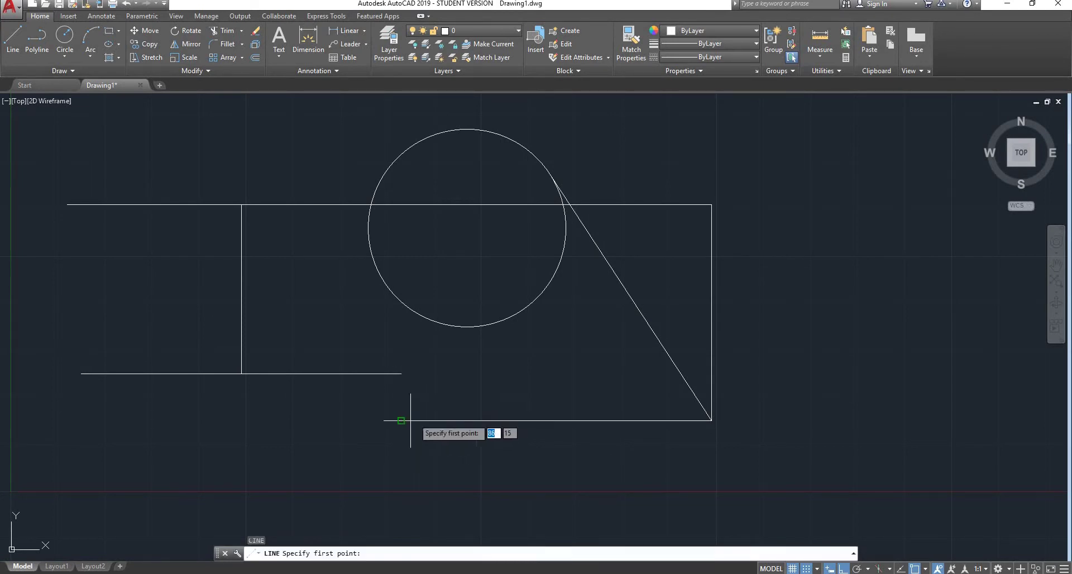
{"action": "left_click", "coordinate": [400, 421]}
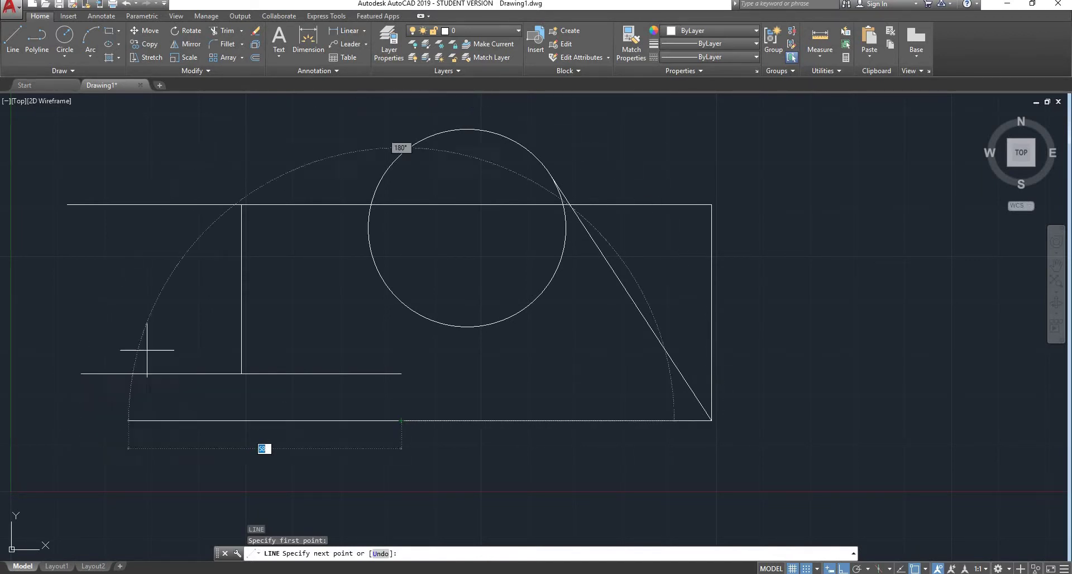
{"action": "right_click", "coordinate": [295, 332]}
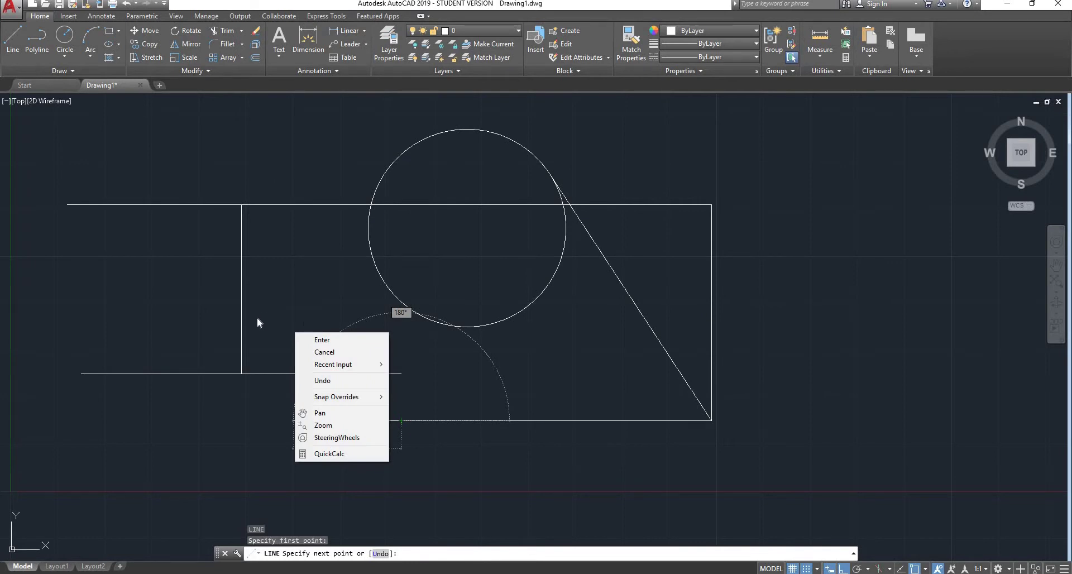
{"action": "key", "text": "Escape"}
Step: Turn on Object Snap Tracking and end the line about 68 units long, directly below the left end of the line above
{"action": "scroll", "coordinate": [511, 297], "scroll_direction": "up", "scroll_amount": 3}
{"action": "scroll", "coordinate": [507, 300], "scroll_direction": "up", "scroll_amount": 2}
{"action": "middle_click_drag", "start_coordinate": [507, 307], "coordinate": [574, 139]}
{"action": "scroll", "coordinate": [575, 139], "scroll_direction": "down", "scroll_amount": 3}
{"action": "scroll", "coordinate": [414, 235], "scroll_direction": "up", "scroll_amount": 4}
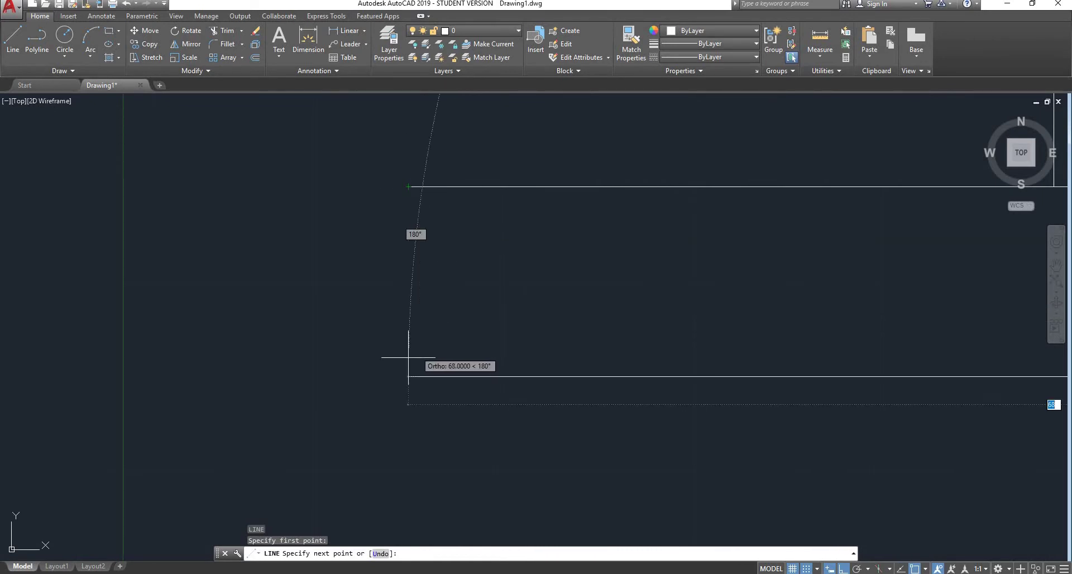
{"action": "key", "text": "F8"}
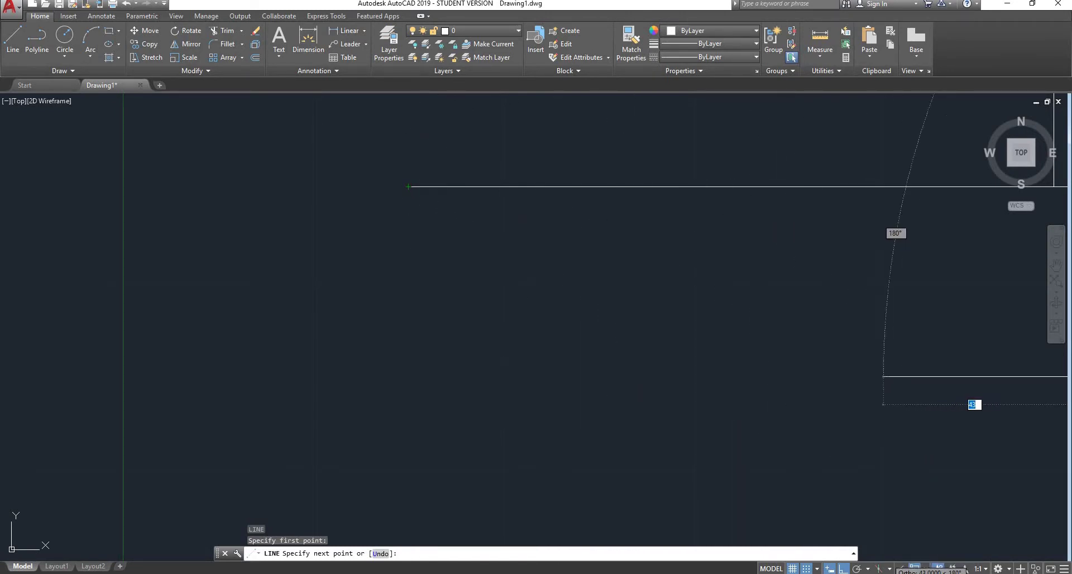
{"action": "left_click", "coordinate": [900, 568]}
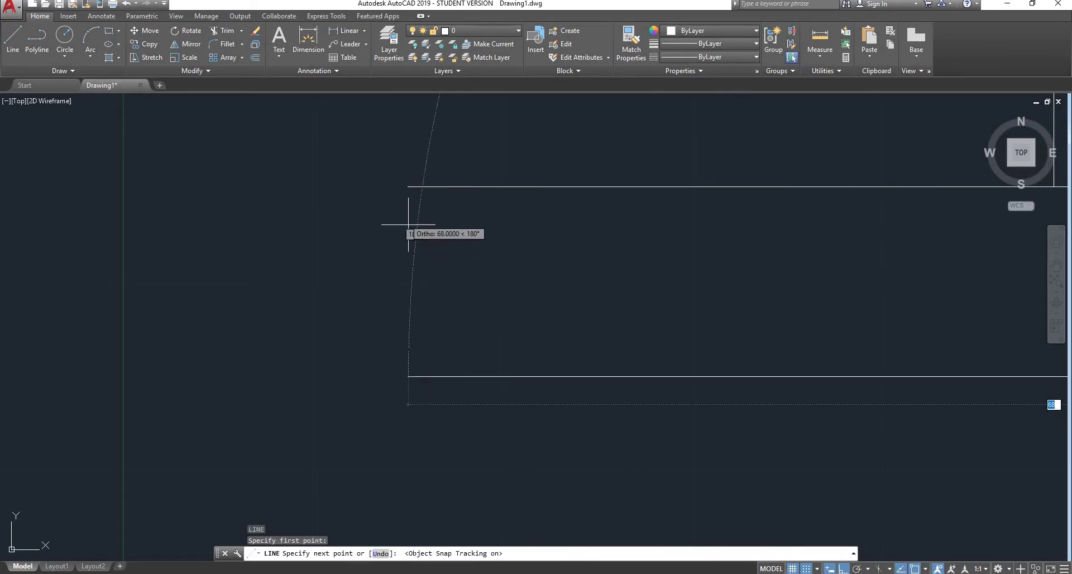
{"action": "mouse_move", "coordinate": [408, 187]}
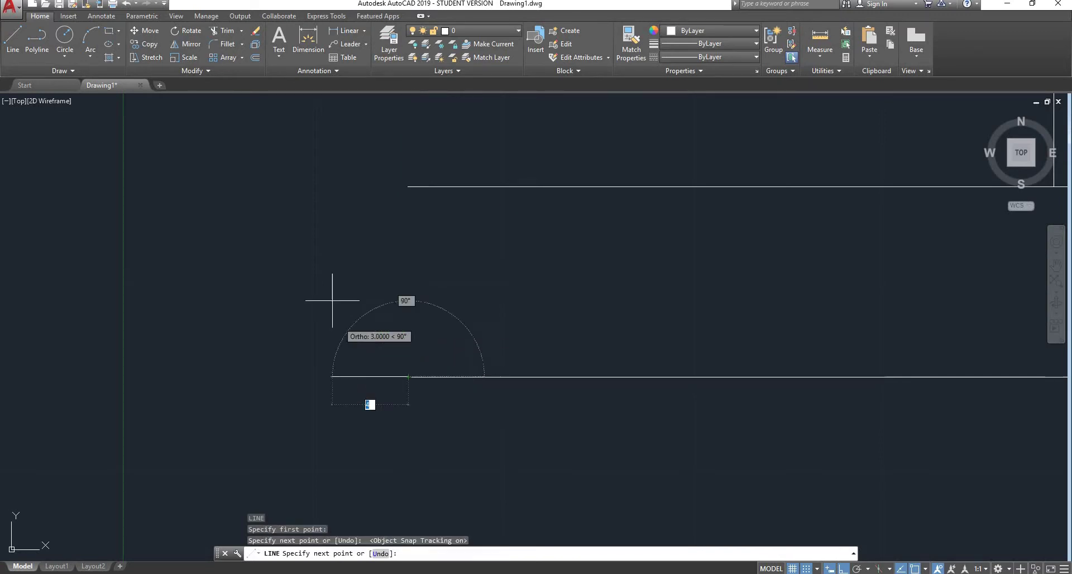
{"action": "key", "text": "Escape"}
Step: Draw a short vertical line down from the left end of the shorter horizontal line, stopping above the bottom line
{"action": "scroll", "coordinate": [342, 300], "scroll_direction": "down", "scroll_amount": 3}
{"action": "scroll", "coordinate": [637, 299], "scroll_direction": "up", "scroll_amount": 4}
{"action": "scroll", "coordinate": [636, 299], "scroll_direction": "down", "scroll_amount": 4}
{"action": "scroll", "coordinate": [502, 306], "scroll_direction": "up", "scroll_amount": 2}
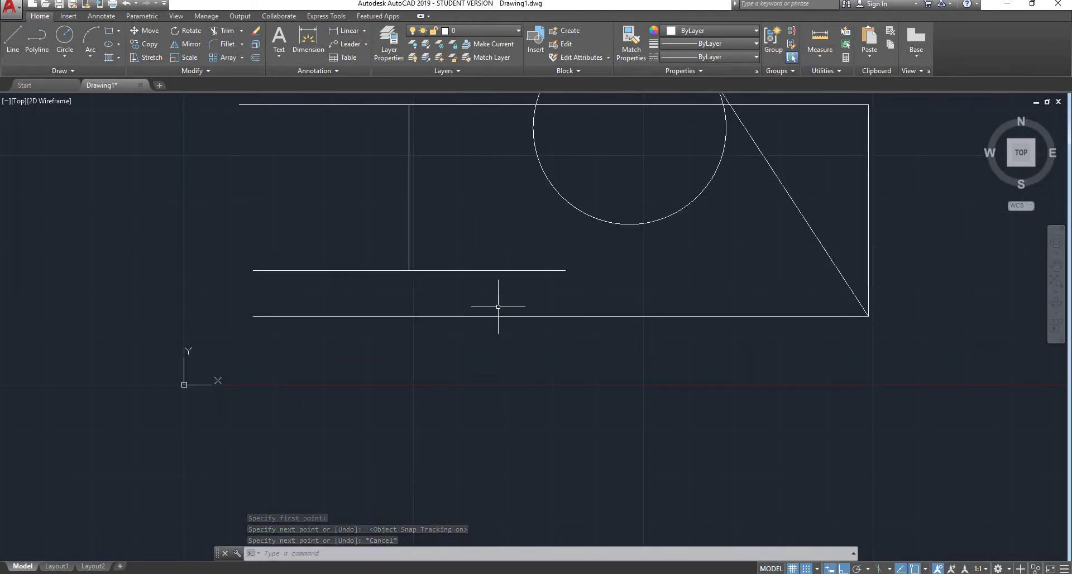
{"action": "scroll", "coordinate": [274, 258], "scroll_direction": "up", "scroll_amount": 2}
{"action": "key", "text": "Return"}
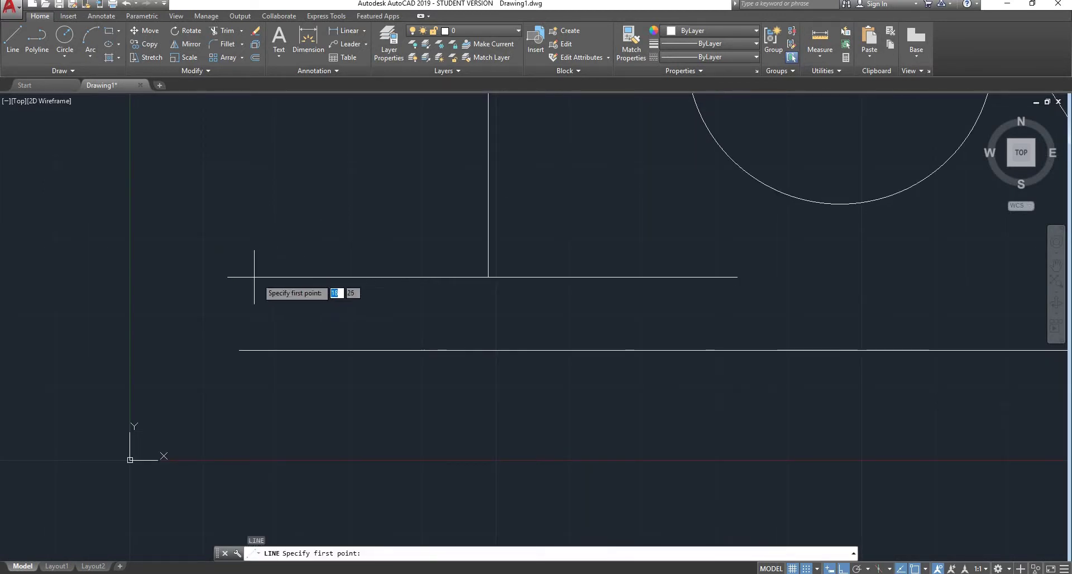
{"action": "left_click", "coordinate": [239, 277]}
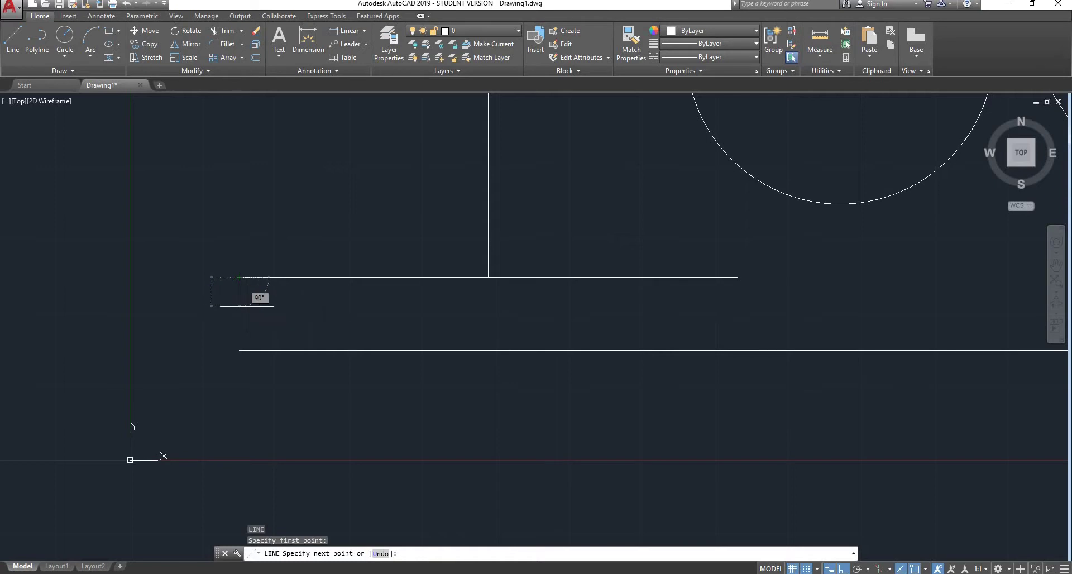
{"action": "key", "text": "Escape"}
{"action": "key", "text": "Escape"}
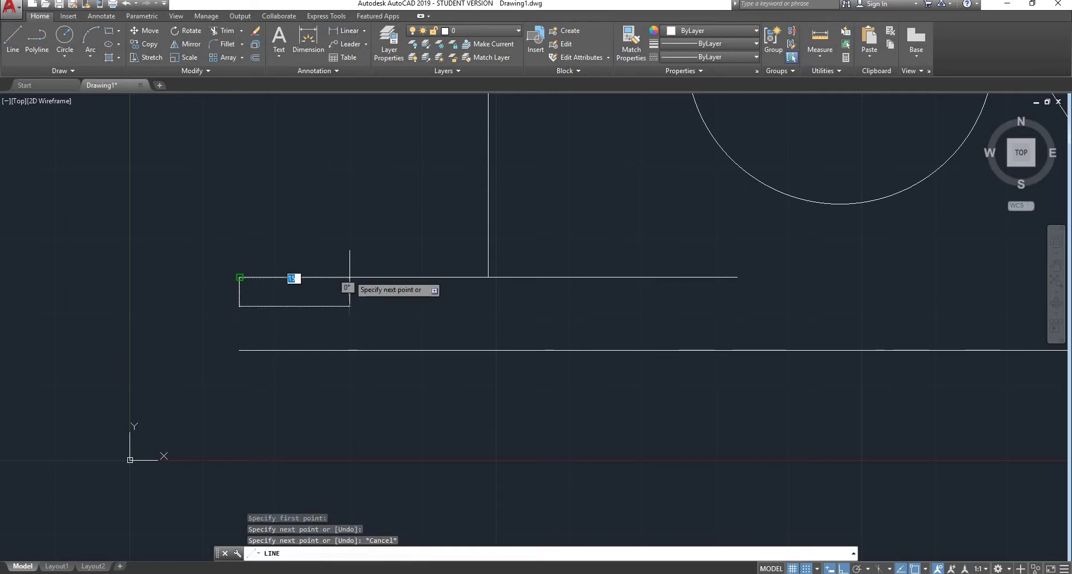
Step: Review which object snap types are enabled
{"action": "left_click", "coordinate": [925, 569]}
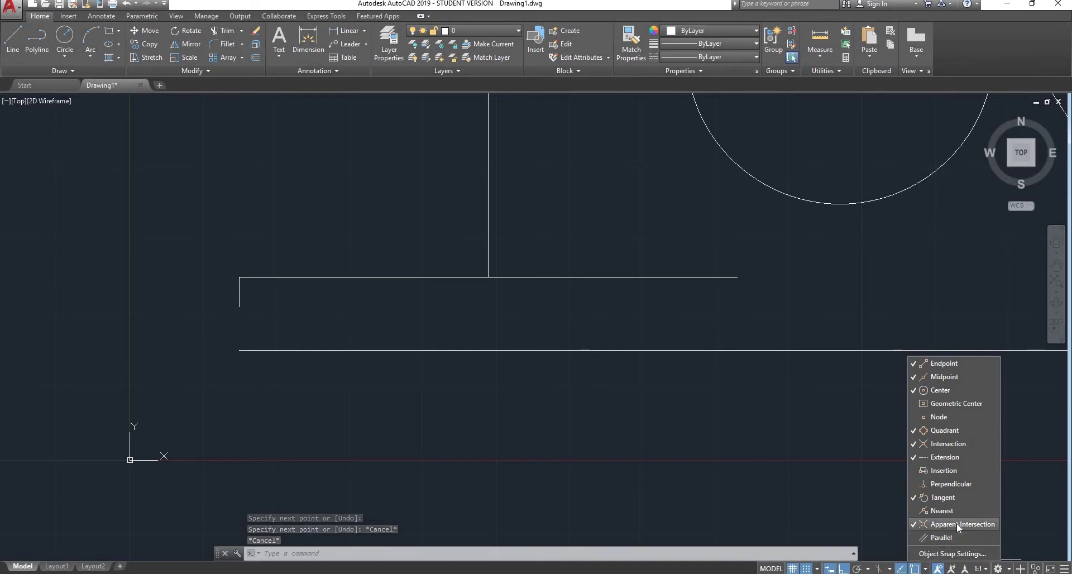
{"action": "key", "text": "Escape"}
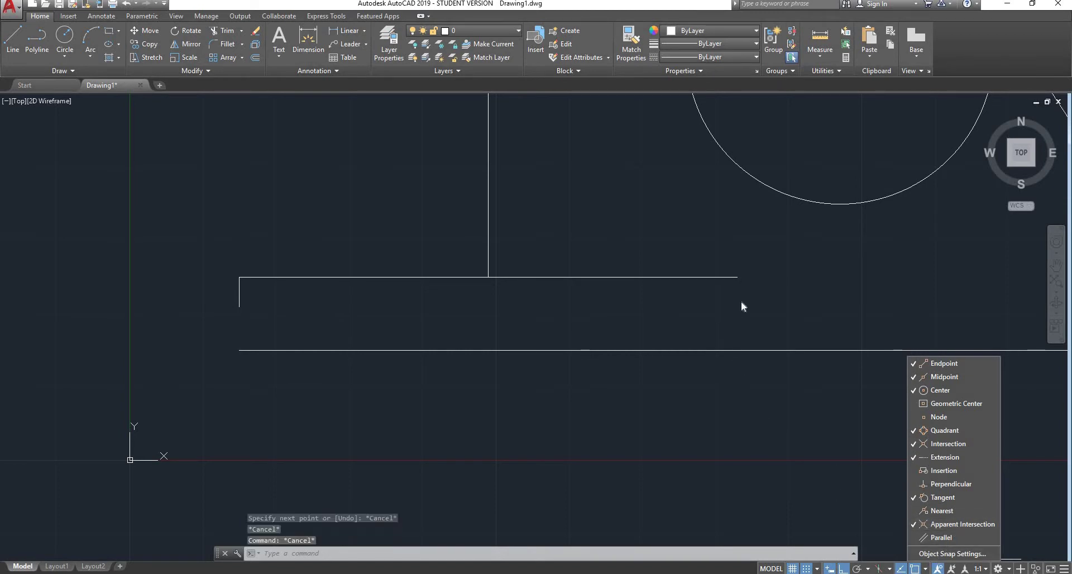
{"action": "key", "text": "Escape"}
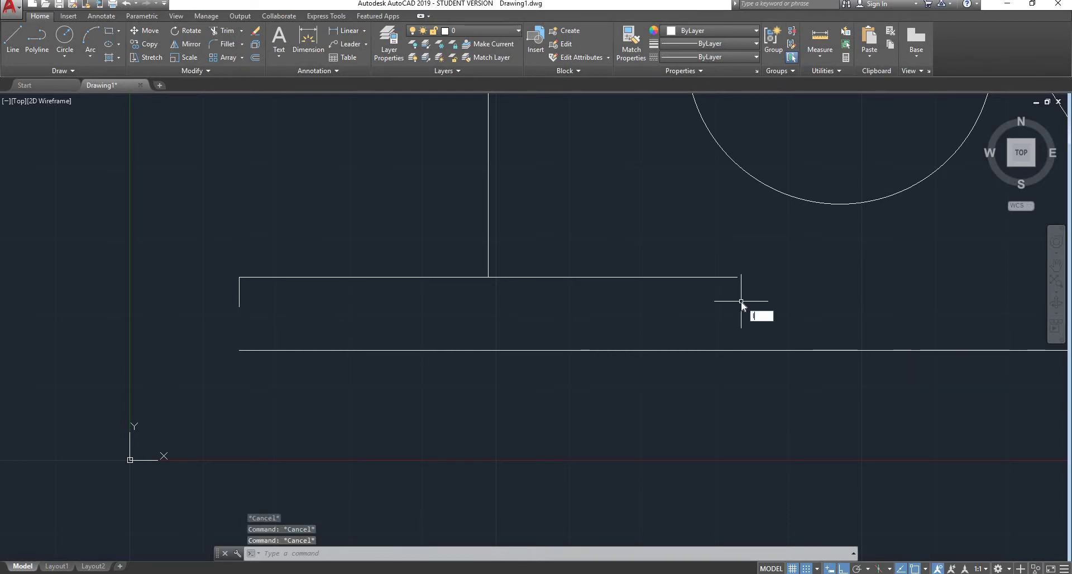
Step: Close the thin rectangle with a line from the upper horizontal line's right end, down level with the left stub, and across to it
{"action": "key", "text": "Return"}
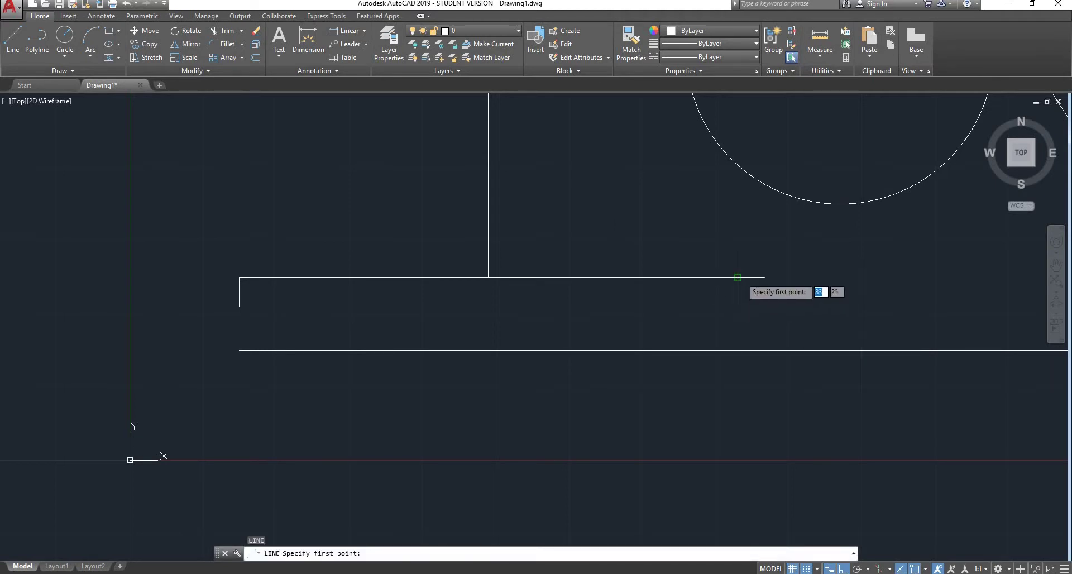
{"action": "left_click", "coordinate": [737, 277]}
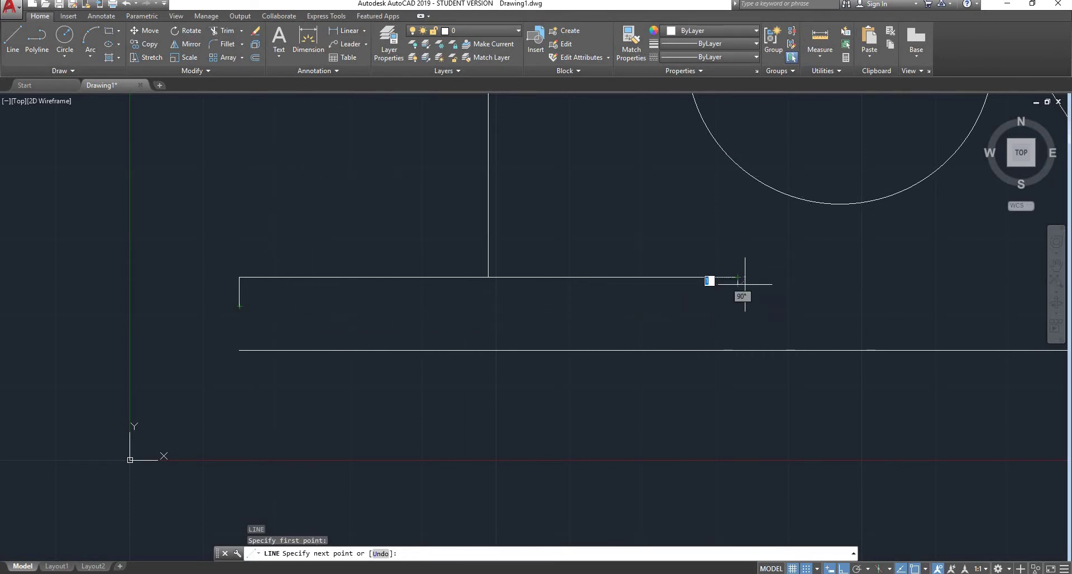
{"action": "scroll", "coordinate": [744, 307], "scroll_direction": "up", "scroll_amount": 2}
{"action": "scroll", "coordinate": [726, 306], "scroll_direction": "down", "scroll_amount": 2}
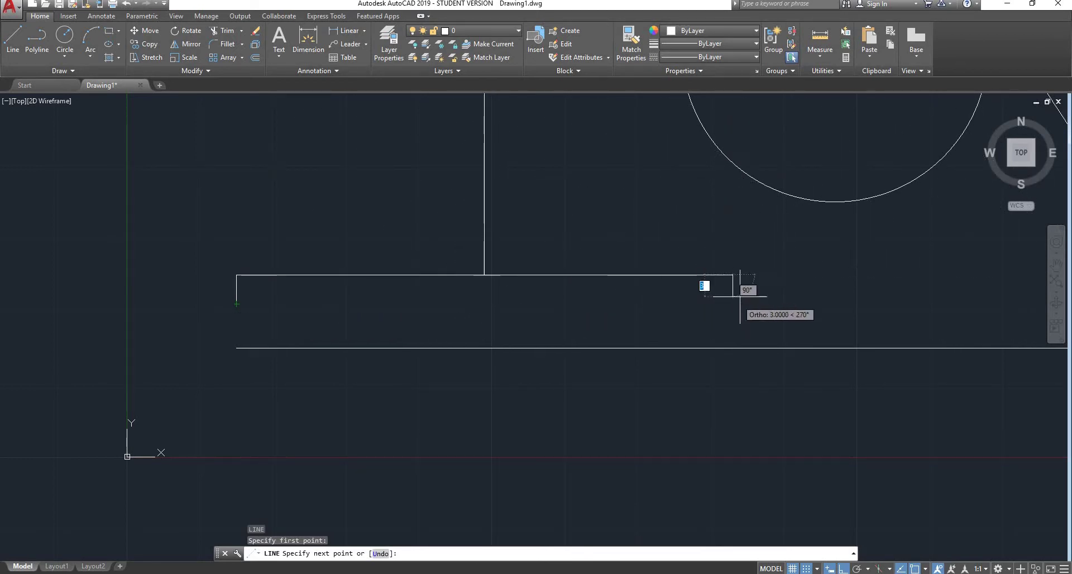
{"action": "left_click", "coordinate": [733, 275]}
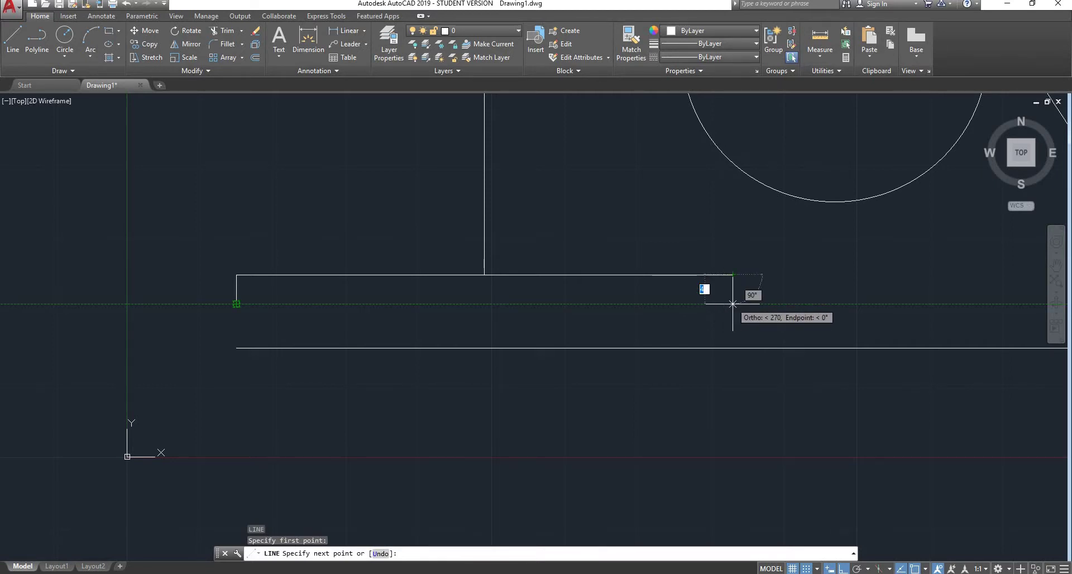
{"action": "left_click", "coordinate": [733, 304]}
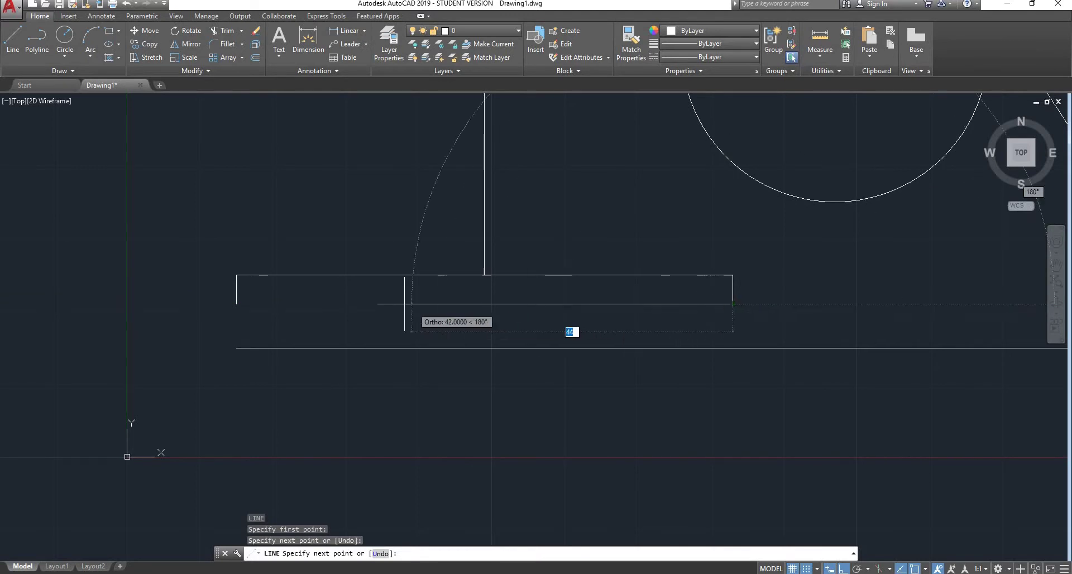
{"action": "left_click", "coordinate": [236, 303]}
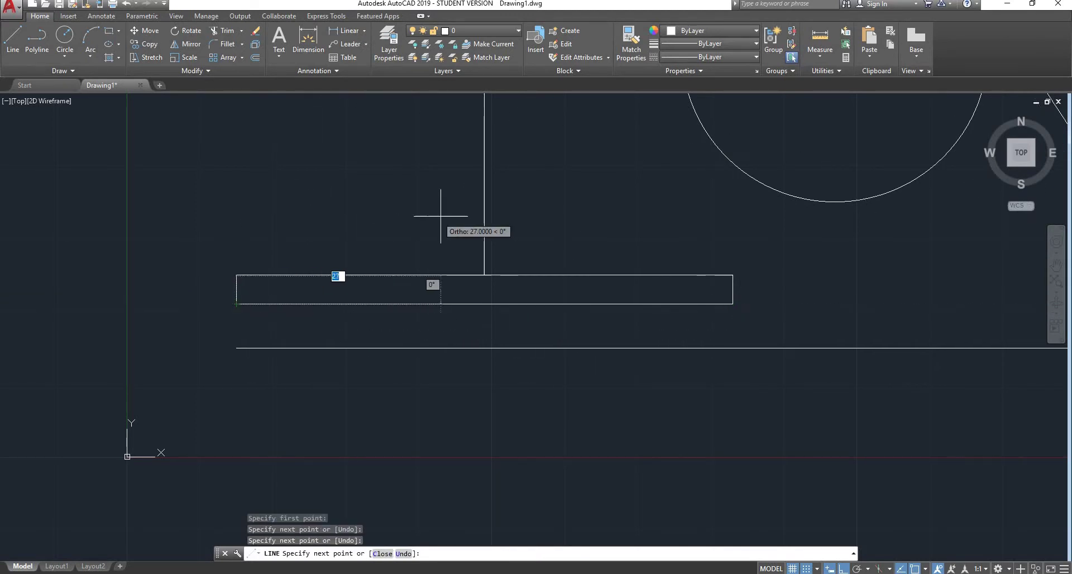
{"action": "right_click", "coordinate": [397, 224]}
{"action": "left_click", "coordinate": [424, 230]}
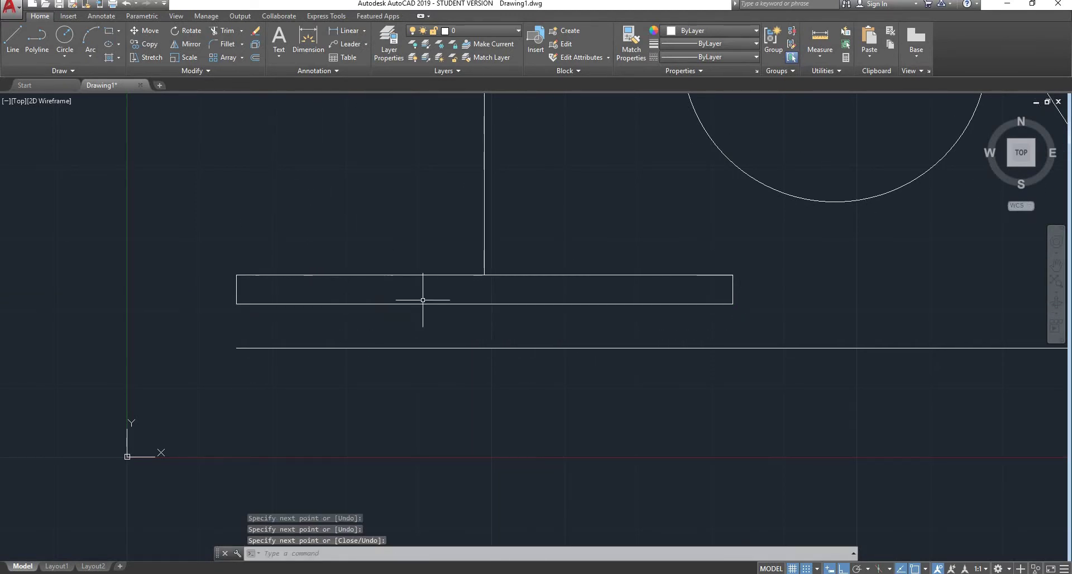
Step: Draw two overlapping circles with radii of about 16 and 19 units, centred near the middle of the existing circle
{"action": "scroll", "coordinate": [423, 300], "scroll_direction": "down", "scroll_amount": 4}
{"action": "scroll", "coordinate": [590, 290], "scroll_direction": "up", "scroll_amount": 2}
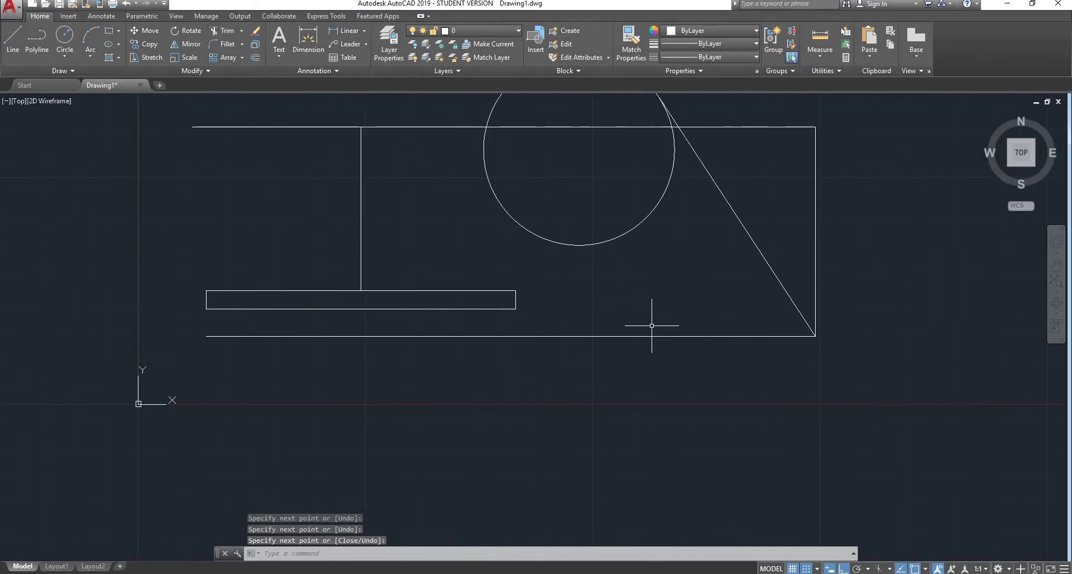
{"action": "middle_click_drag", "start_coordinate": [564, 257], "coordinate": [574, 369]}
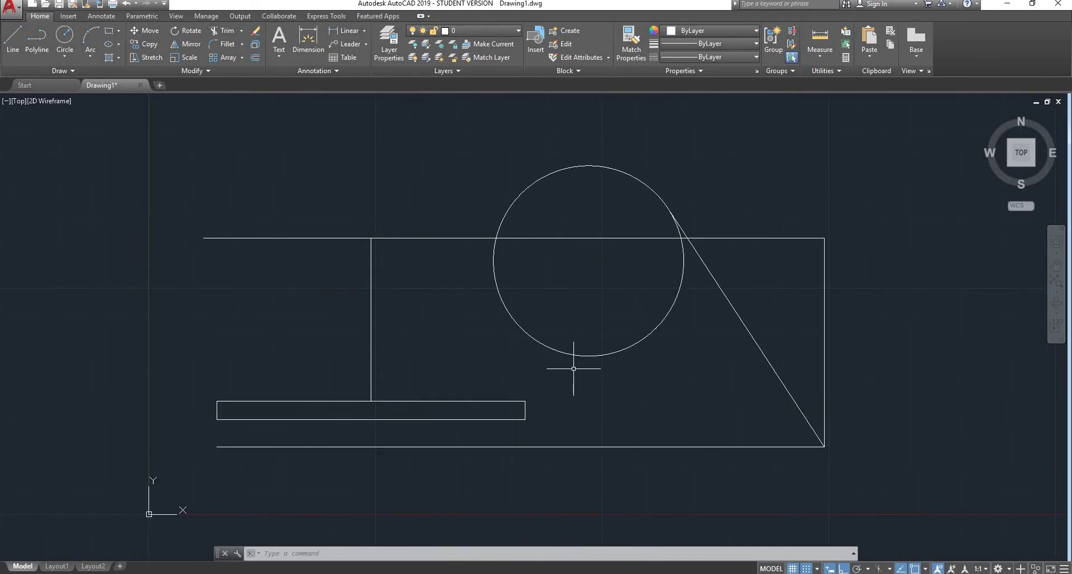
{"action": "left_click", "coordinate": [64, 37]}
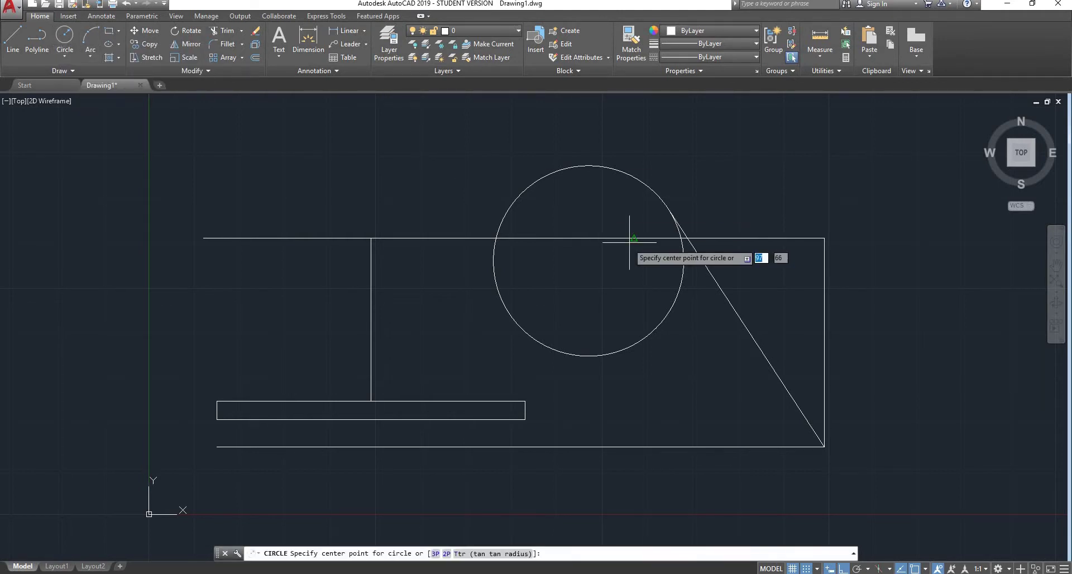
{"action": "left_click", "coordinate": [579, 279]}
{"action": "left_click", "coordinate": [600, 210]}
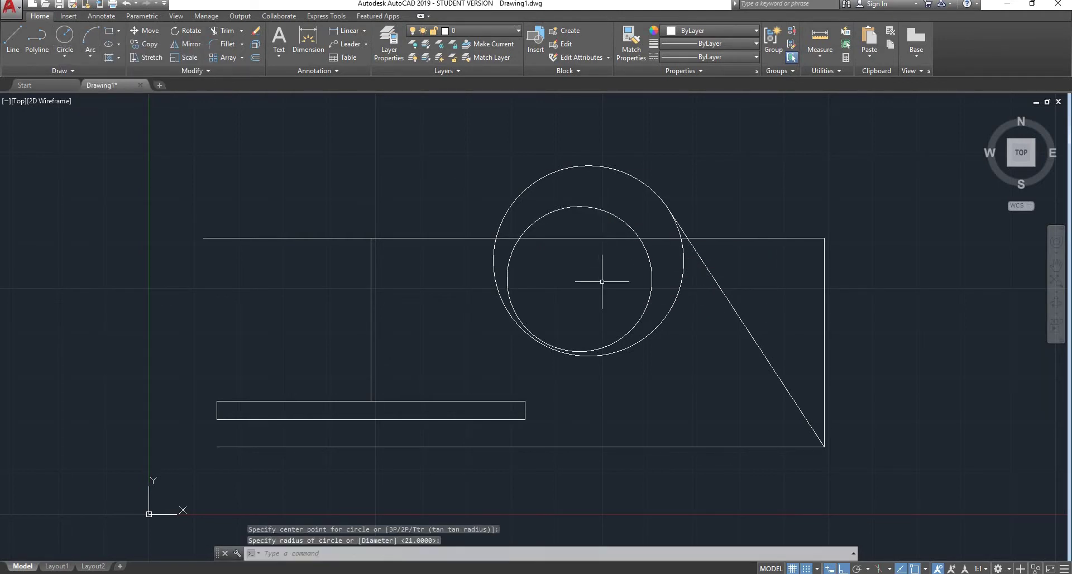
{"action": "key", "text": "space"}
{"action": "left_click", "coordinate": [602, 282]}
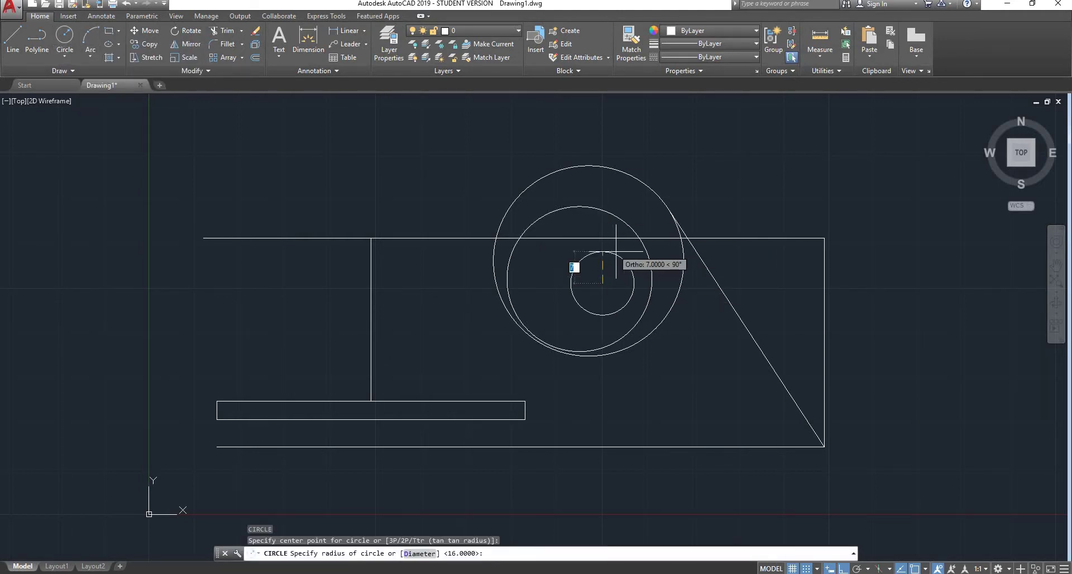
{"action": "left_click", "coordinate": [679, 196]}
Step: Draw a circle of about 18.87 radius centred on the original circle's top quadrant, and a small circle inside the overlapping circles
{"action": "key", "text": "space"}
{"action": "left_click", "coordinate": [589, 165]}
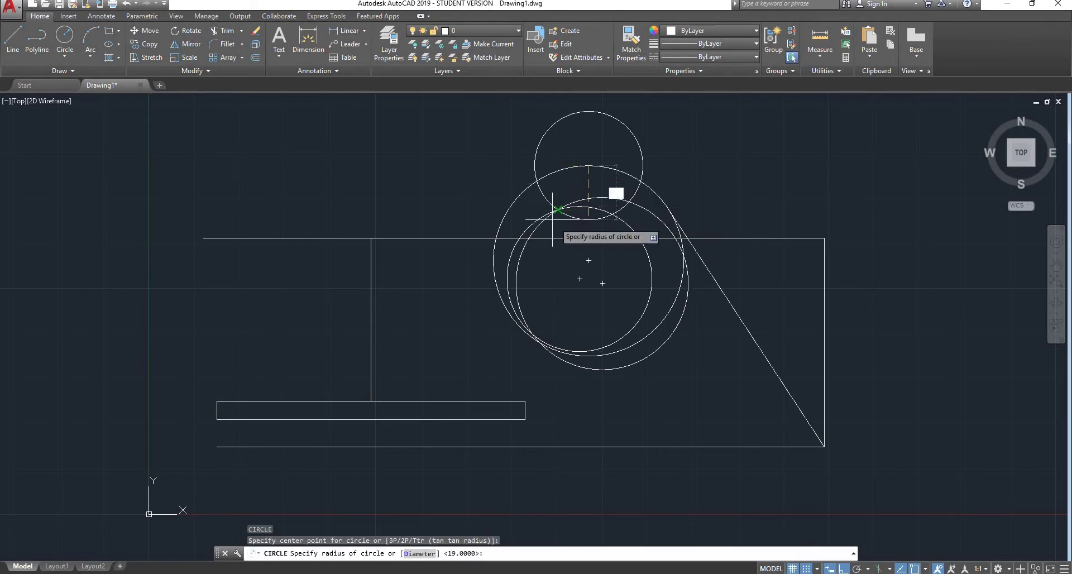
{"action": "left_click", "coordinate": [544, 238]}
{"action": "key", "text": "space"}
{"action": "left_click", "coordinate": [570, 296]}
{"action": "left_click", "coordinate": [581, 287]}
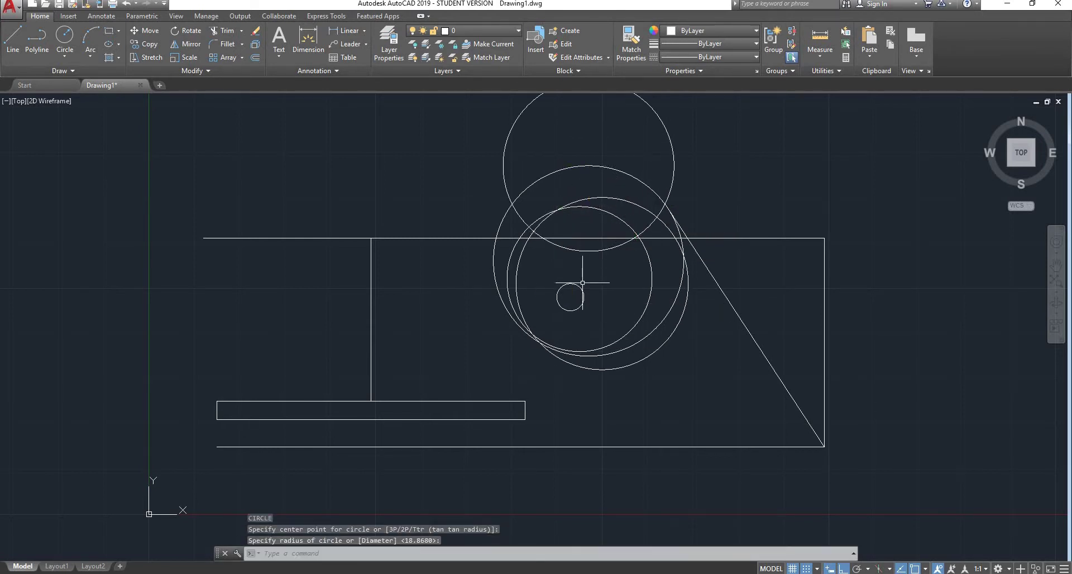
Step: Draw a chain of connected lines from the small circle's right quadrant, zigzagging between snap points on the overlapping circles and lines
{"action": "type", "text": "l"}
{"action": "key", "text": "Return"}
{"action": "left_click", "coordinate": [583, 297]}
{"action": "left_click", "coordinate": [742, 297]}
{"action": "left_click", "coordinate": [635, 238]}
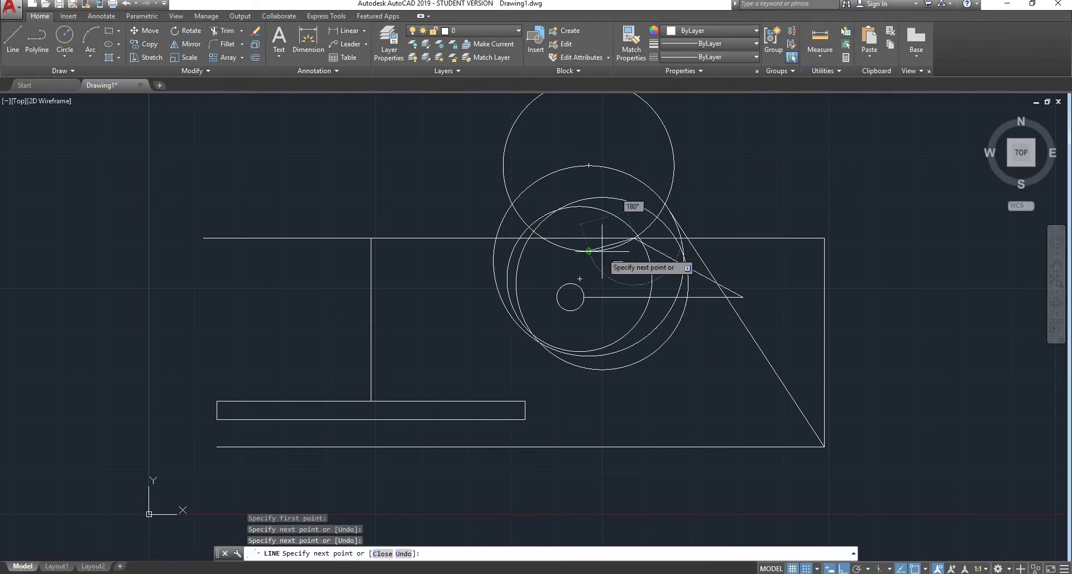
{"action": "left_click", "coordinate": [589, 250]}
{"action": "left_click", "coordinate": [560, 289]}
{"action": "left_click", "coordinate": [588, 354]}
{"action": "left_click", "coordinate": [562, 355]}
{"action": "left_click", "coordinate": [636, 236]}
{"action": "left_click", "coordinate": [517, 283]}
{"action": "left_click", "coordinate": [612, 283]}
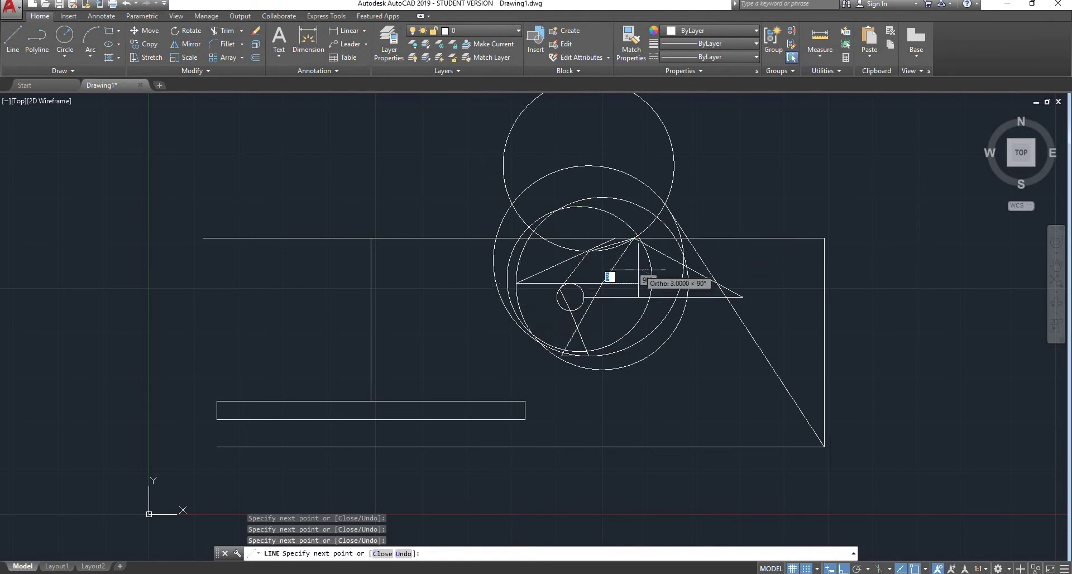
{"action": "left_click", "coordinate": [544, 283]}
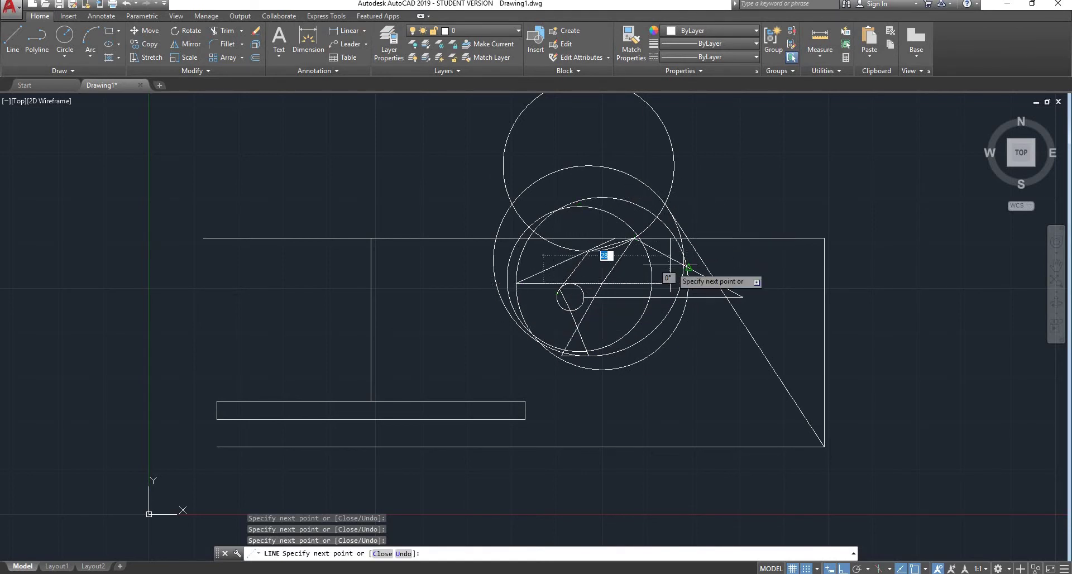
{"action": "key", "text": "Escape"}
Step: Start a circle and examine which snap points are offered for its centre around the crowded circles and lines
{"action": "scroll", "coordinate": [617, 298], "scroll_direction": "up", "scroll_amount": 2}
{"action": "mouse_move", "coordinate": [541, 296]}
{"action": "middle_mouse_down"}
{"action": "mouse_move", "coordinate": [502, 388]}
{"action": "mouse_move", "coordinate": [515, 394]}
{"action": "middle_mouse_up"}
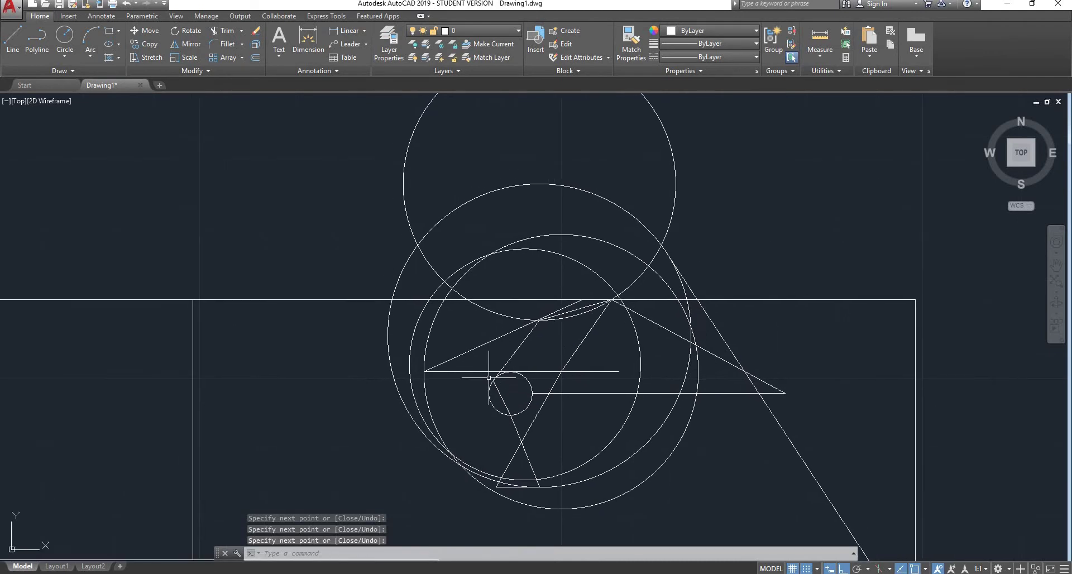
{"action": "left_click", "coordinate": [64, 36]}
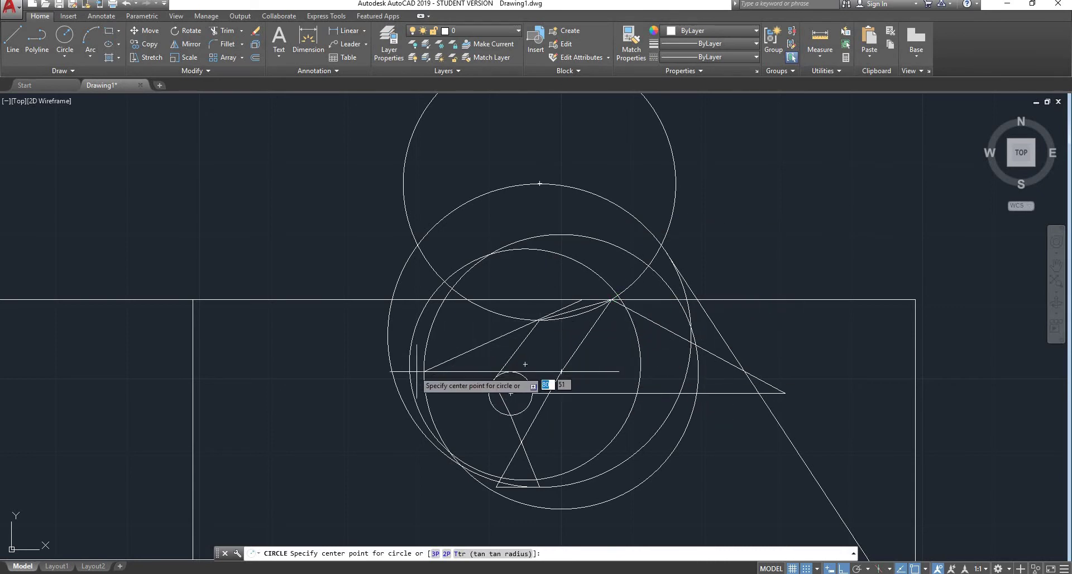
{"action": "scroll", "coordinate": [492, 378], "scroll_direction": "up", "scroll_amount": 5}
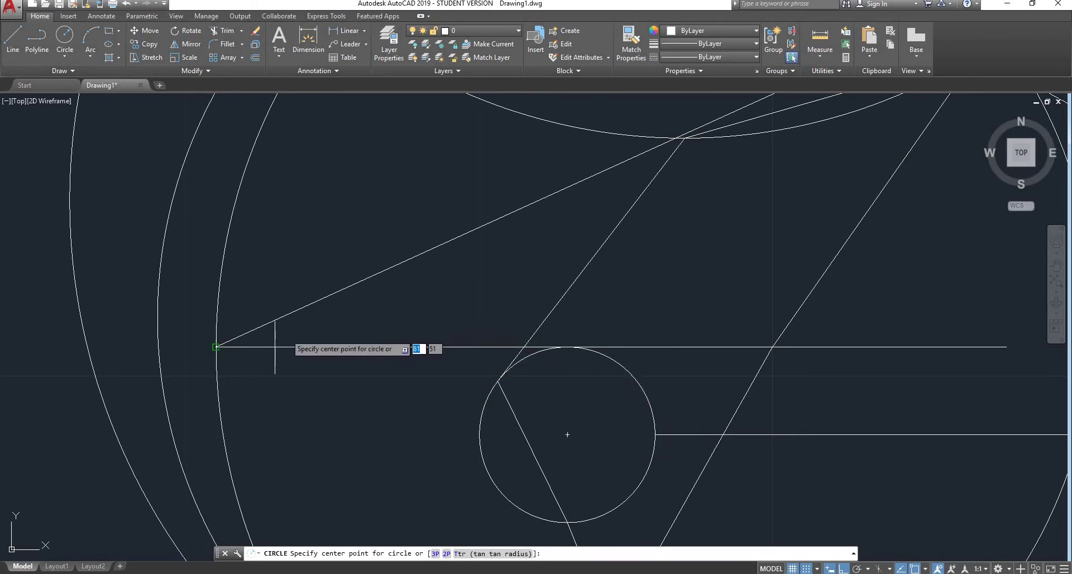
{"action": "scroll", "coordinate": [259, 289], "scroll_direction": "down", "scroll_amount": 2}
{"action": "scroll", "coordinate": [547, 191], "scroll_direction": "down", "scroll_amount": 4}
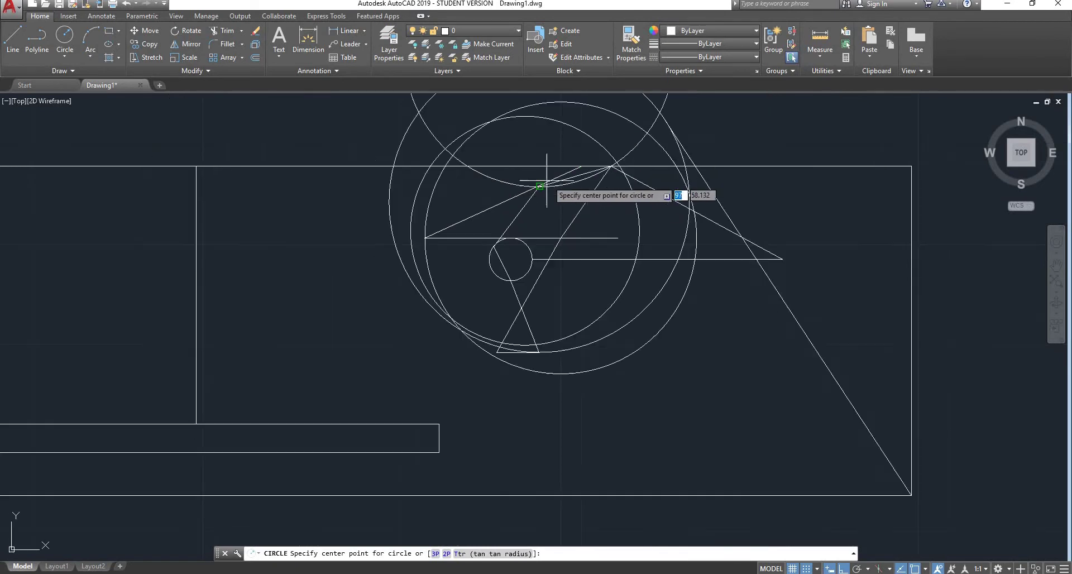
{"action": "scroll", "coordinate": [582, 156], "scroll_direction": "up", "scroll_amount": 4}
{"action": "middle_click_drag", "start_coordinate": [575, 159], "coordinate": [571, 168]}
{"action": "scroll", "coordinate": [572, 167], "scroll_direction": "down", "scroll_amount": 3}
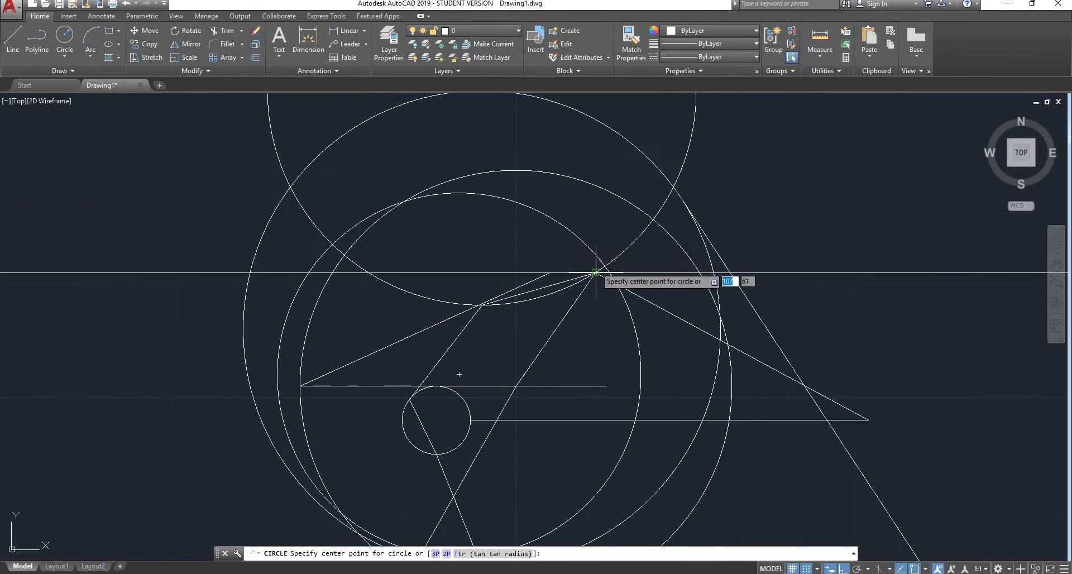
{"action": "scroll", "coordinate": [447, 307], "scroll_direction": "down", "scroll_amount": 1}
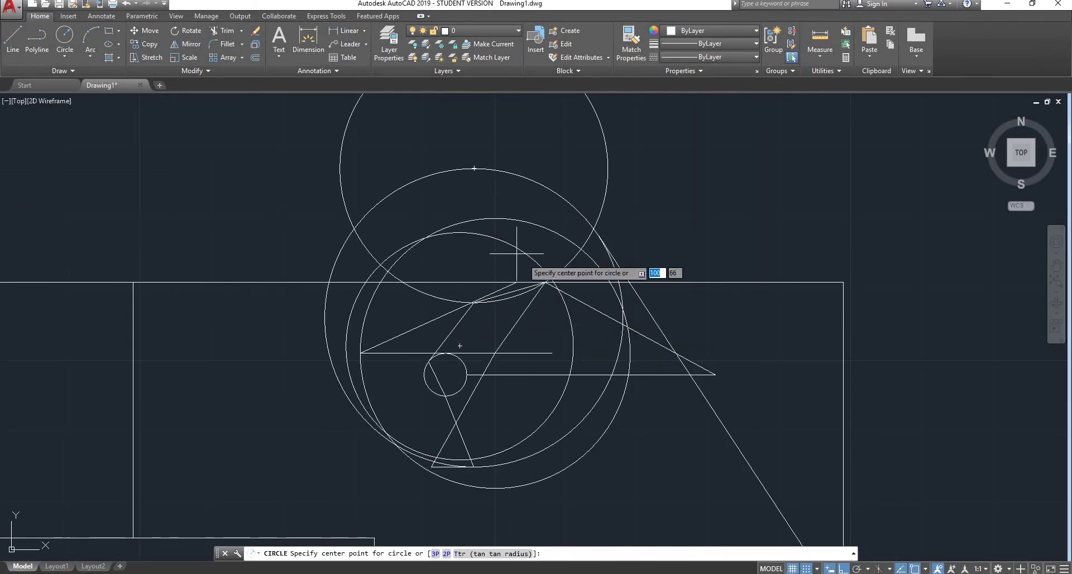
{"action": "middle_click_drag", "start_coordinate": [485, 305], "coordinate": [481, 275]}
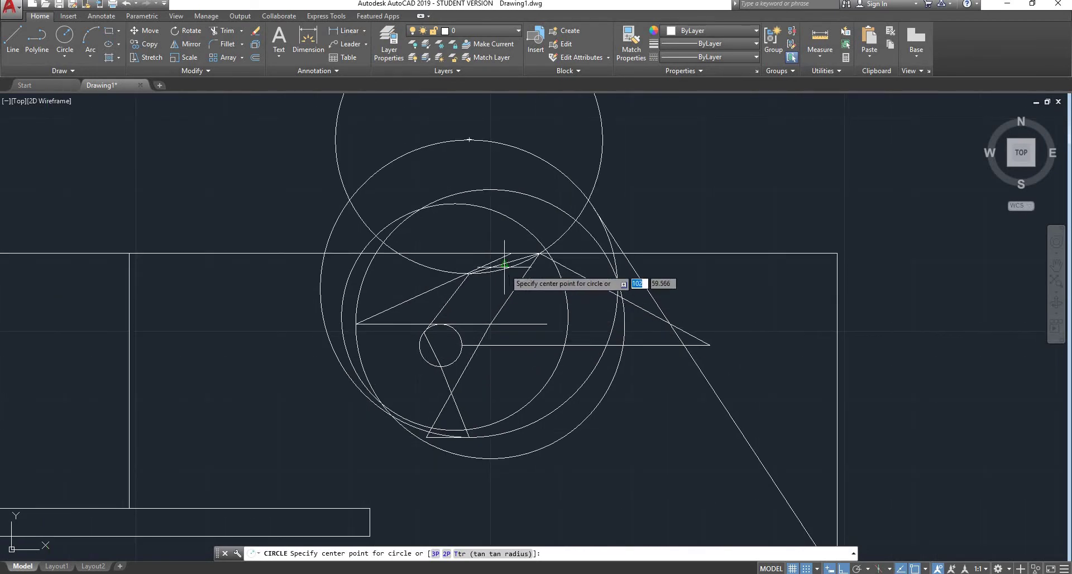
{"action": "scroll", "coordinate": [491, 273], "scroll_direction": "up", "scroll_amount": 2}
{"action": "scroll", "coordinate": [493, 277], "scroll_direction": "down", "scroll_amount": 4}
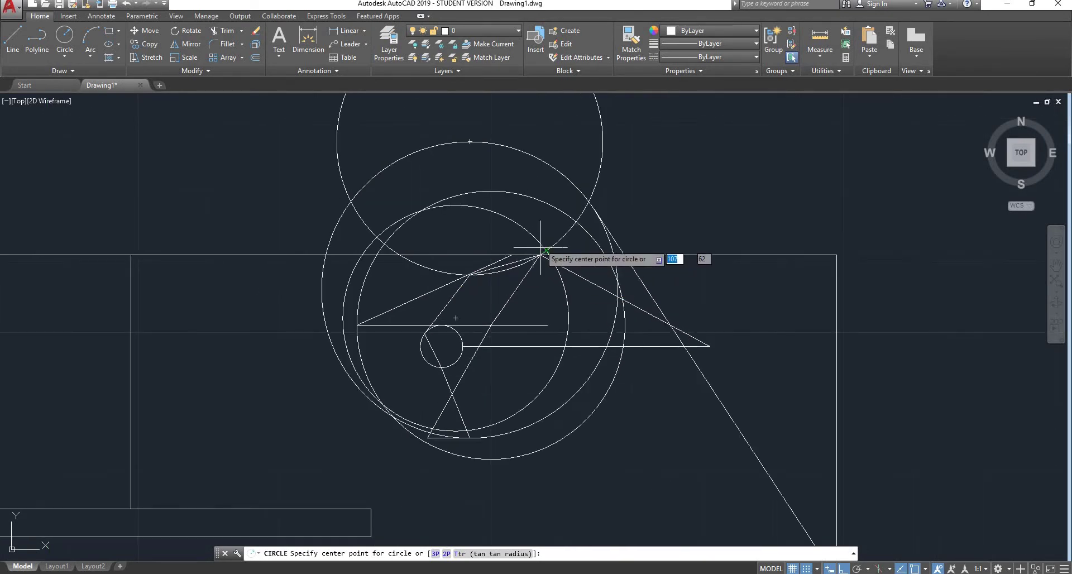
{"action": "scroll", "coordinate": [510, 258], "scroll_direction": "up", "scroll_amount": 2}
{"action": "middle_click_drag", "start_coordinate": [510, 258], "coordinate": [493, 269]}
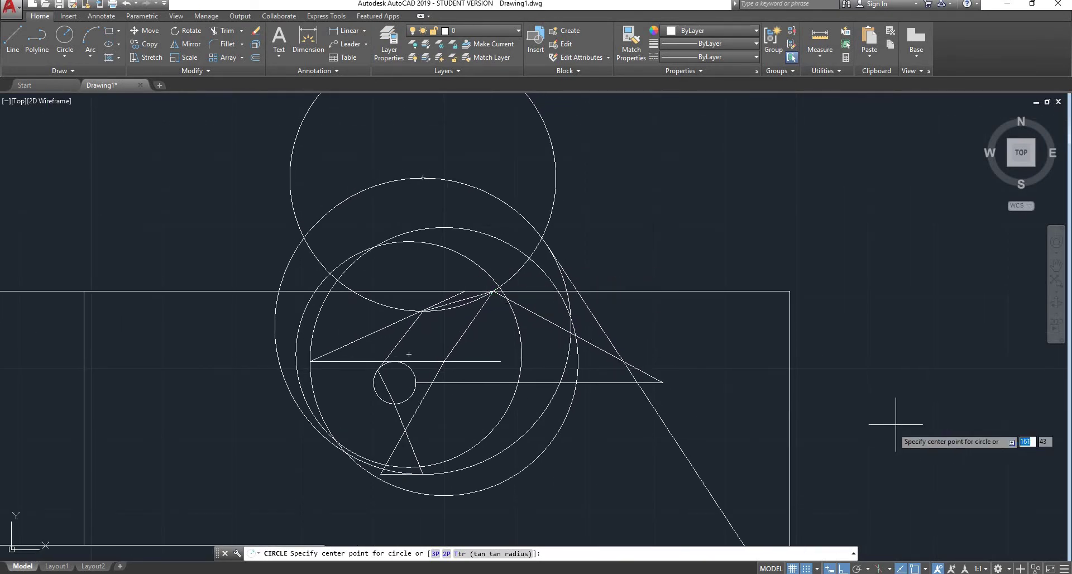
Step: Review the enabled object snap types and apply a one-time Center snap override to the circle's centre point
{"action": "left_click", "coordinate": [927, 569]}
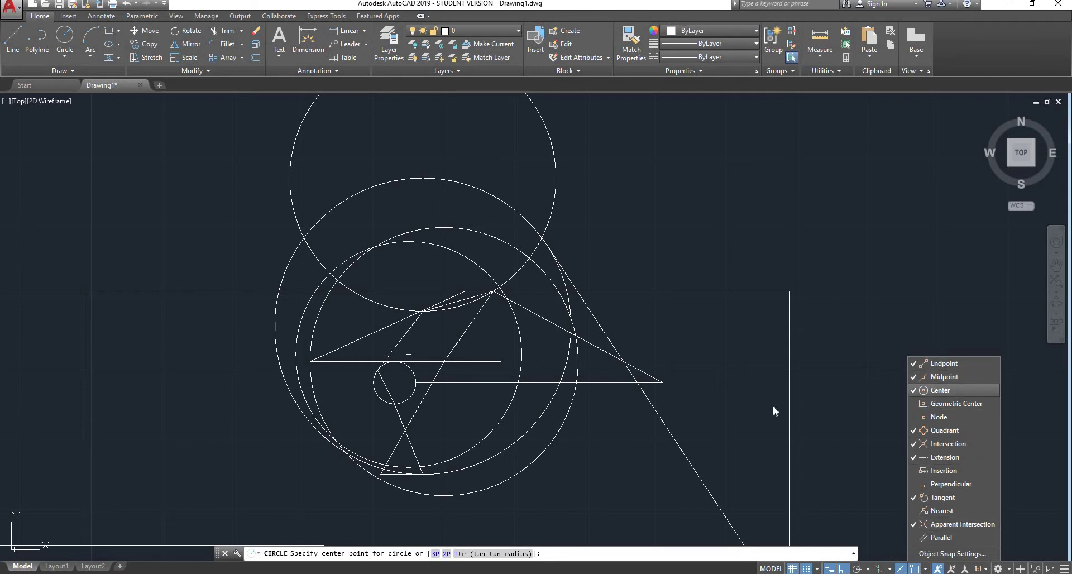
{"action": "left_click", "coordinate": [857, 384]}
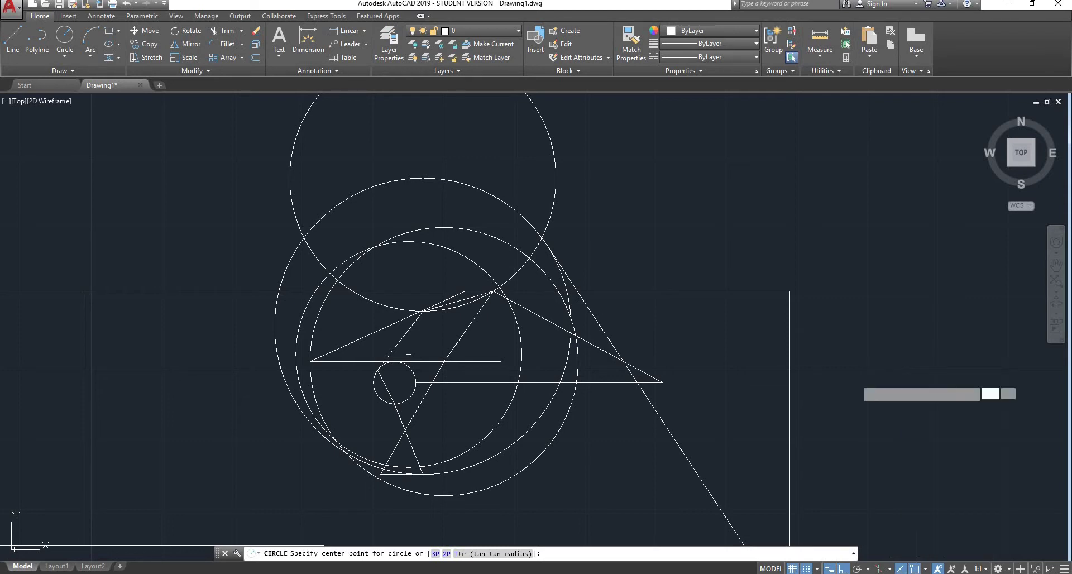
{"action": "right_click", "coordinate": [586, 424], "text": "shift"}
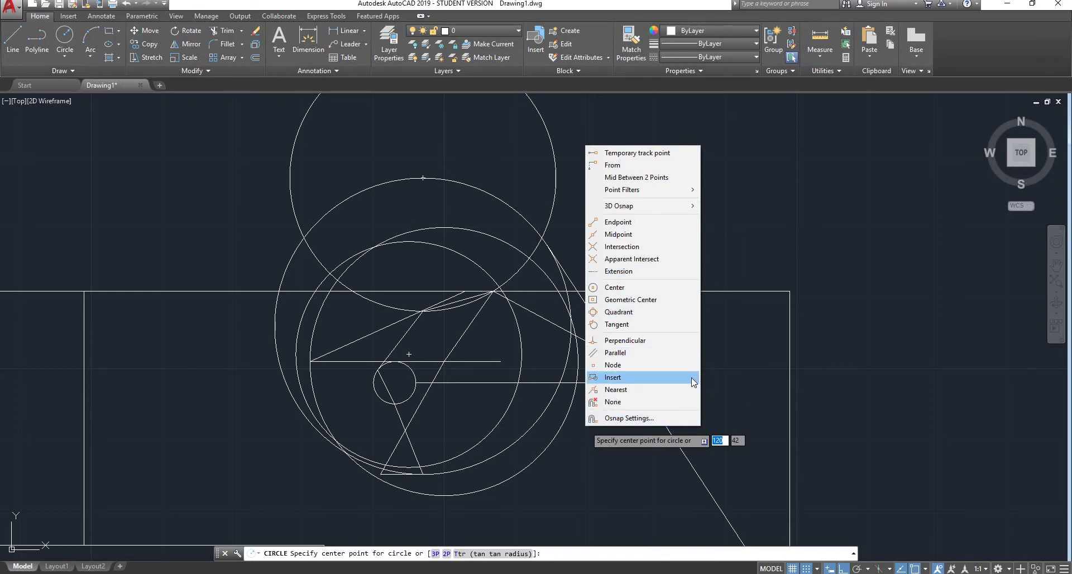
{"action": "left_click", "coordinate": [611, 293]}
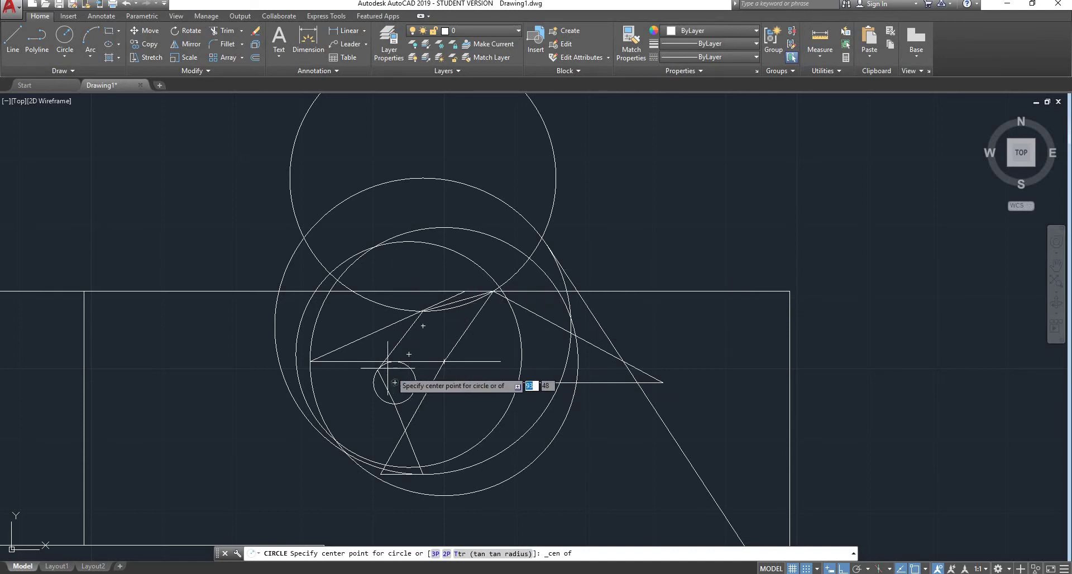
Step: Try a one-time Endpoint snap override for the circle's centre point and cancel the circle
{"action": "right_click", "coordinate": [649, 220], "text": "shift"}
{"action": "left_click", "coordinate": [706, 301]}
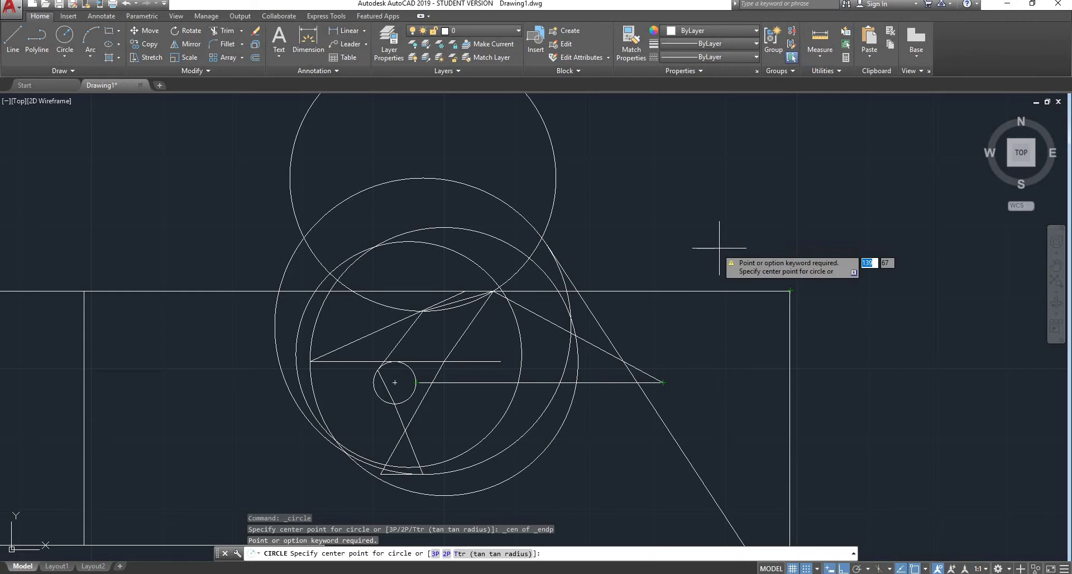
{"action": "key", "text": "Escape"}
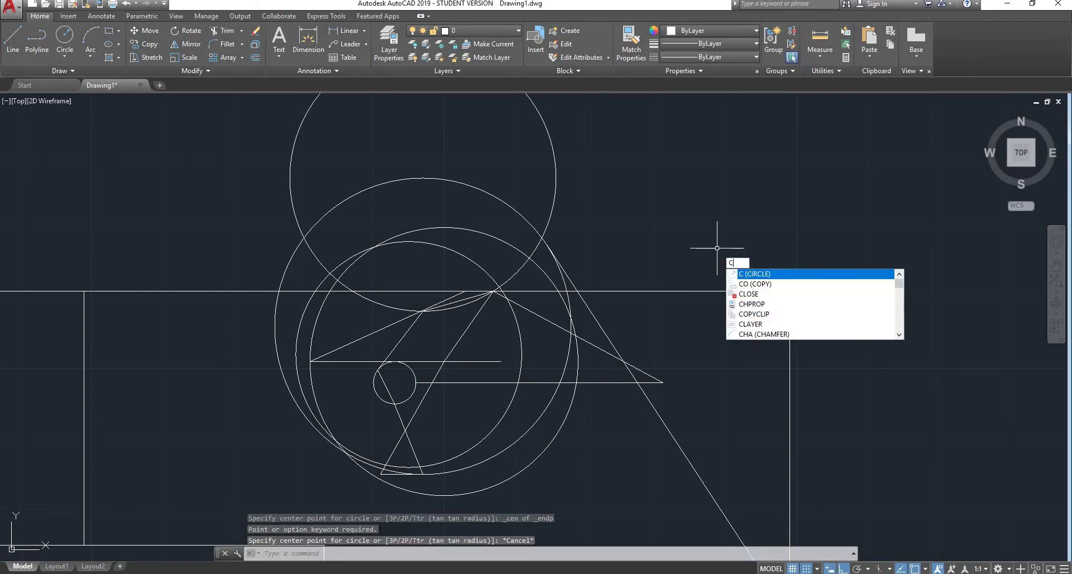
{"action": "key", "text": "Return"}
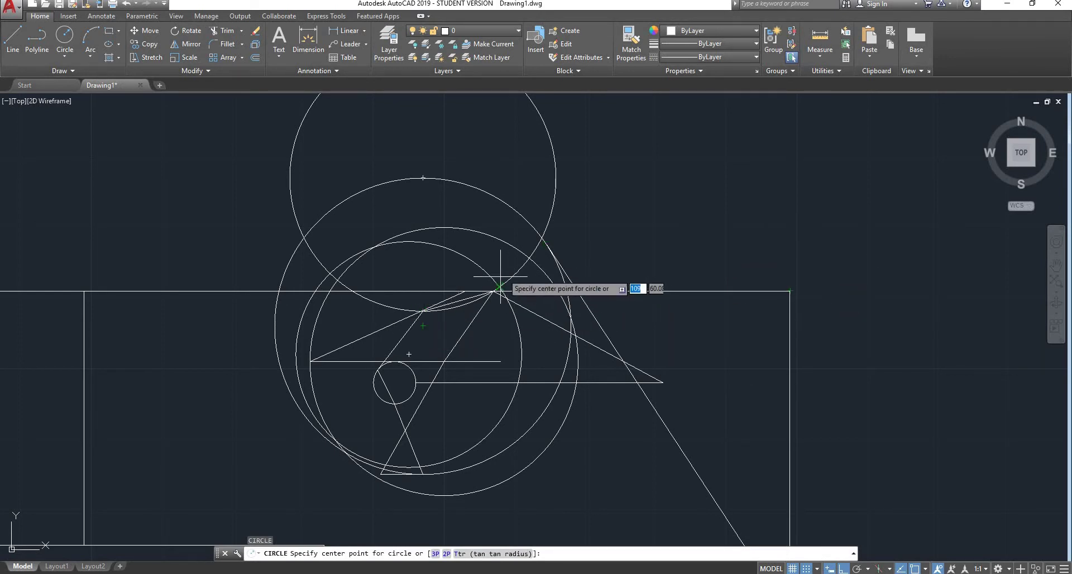
{"action": "scroll", "coordinate": [443, 306], "scroll_direction": "down", "scroll_amount": 4}
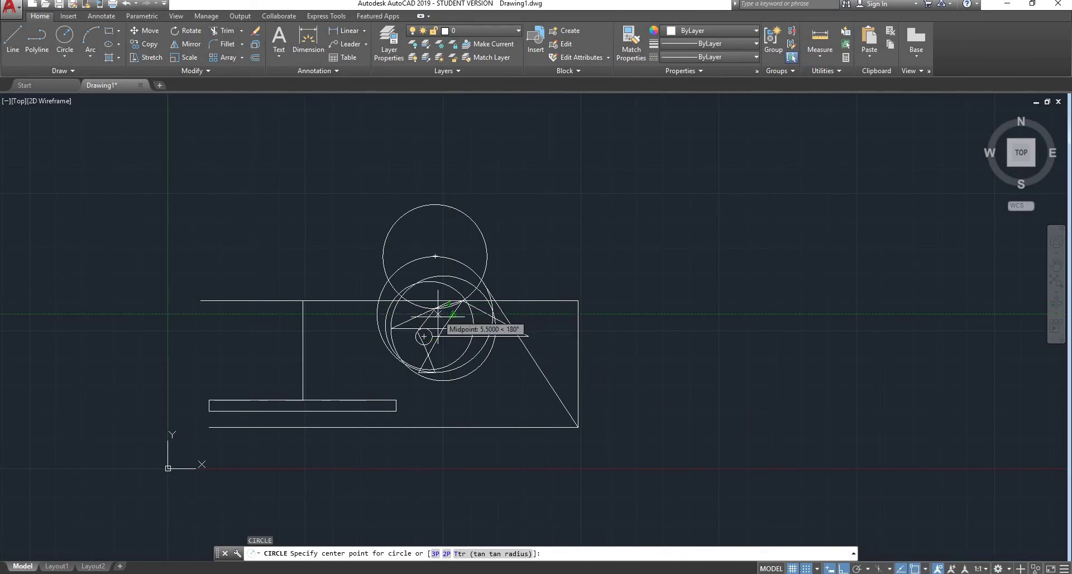
{"action": "scroll", "coordinate": [450, 336], "scroll_direction": "up", "scroll_amount": 2}
{"action": "key", "text": "Escape"}
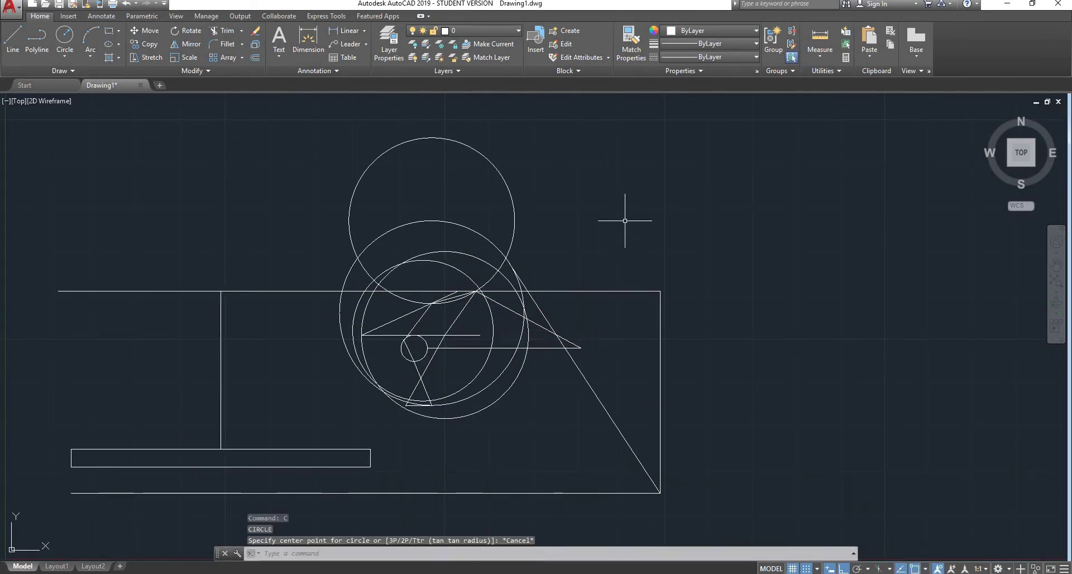
Step: Try starting a line with a temporary track point at the upper-right corner where the long horizontal and vertical lines meet
{"action": "scroll", "coordinate": [648, 234], "scroll_direction": "down", "scroll_amount": 2}
{"action": "scroll", "coordinate": [592, 299], "scroll_direction": "up", "scroll_amount": 2}
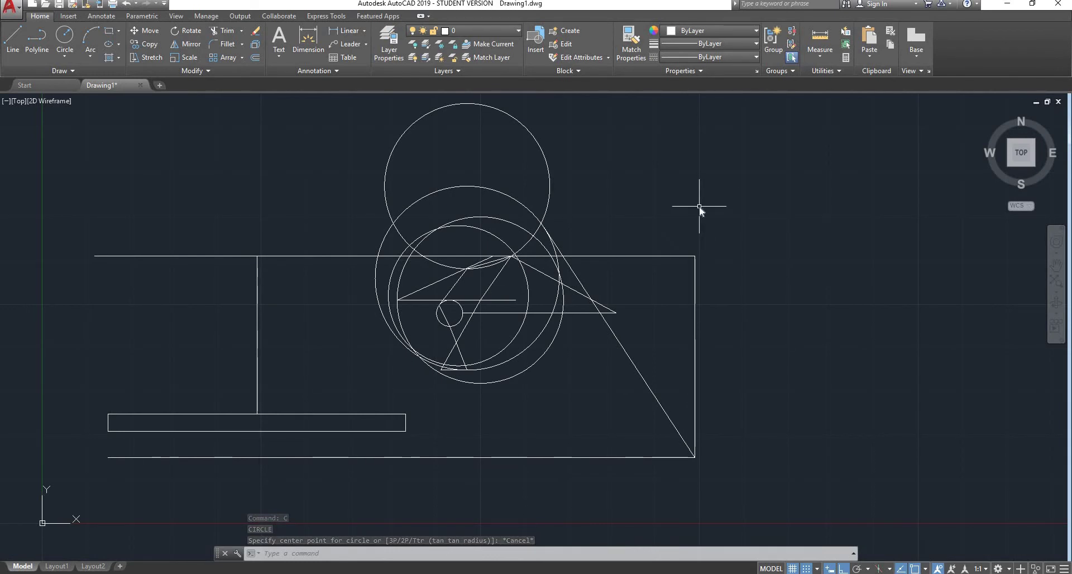
{"action": "type", "text": "l"}
{"action": "key", "text": "Return"}
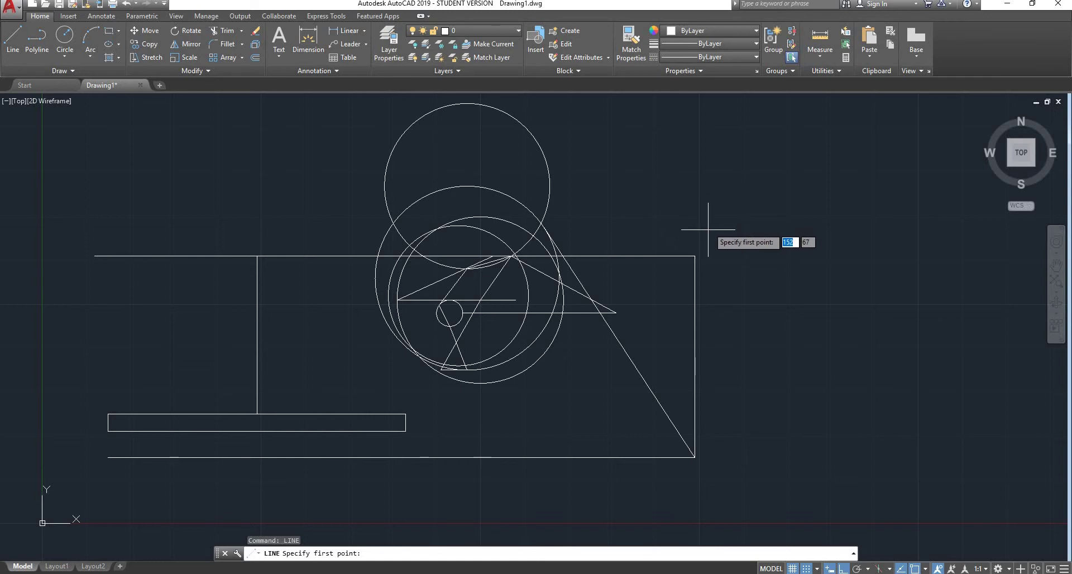
{"action": "right_click", "coordinate": [709, 229], "text": "shift"}
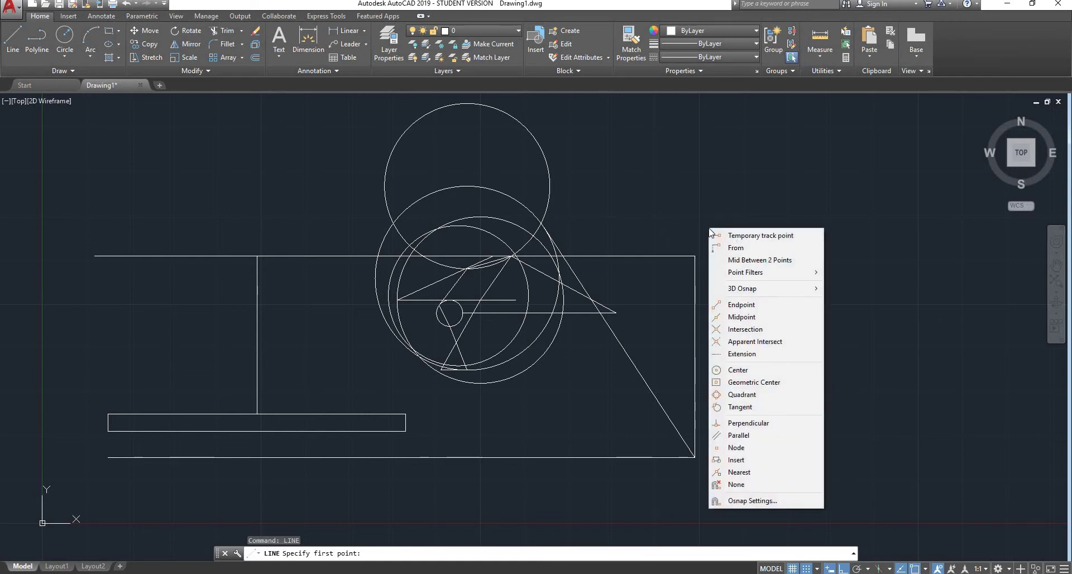
{"action": "left_click", "coordinate": [752, 235]}
{"action": "left_click", "coordinate": [700, 256]}
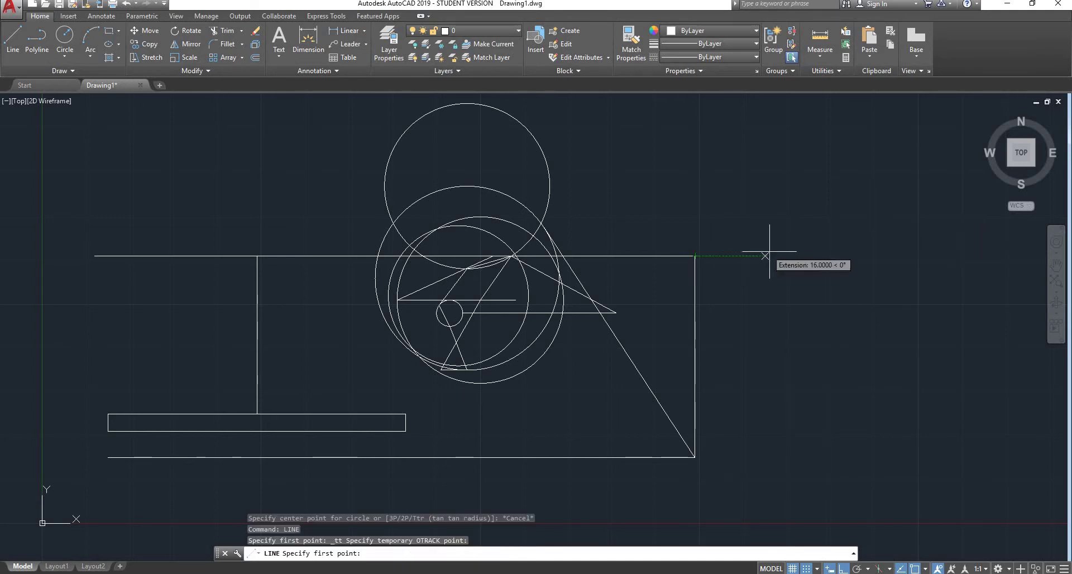
{"action": "scroll", "coordinate": [776, 245], "scroll_direction": "up", "scroll_amount": 3}
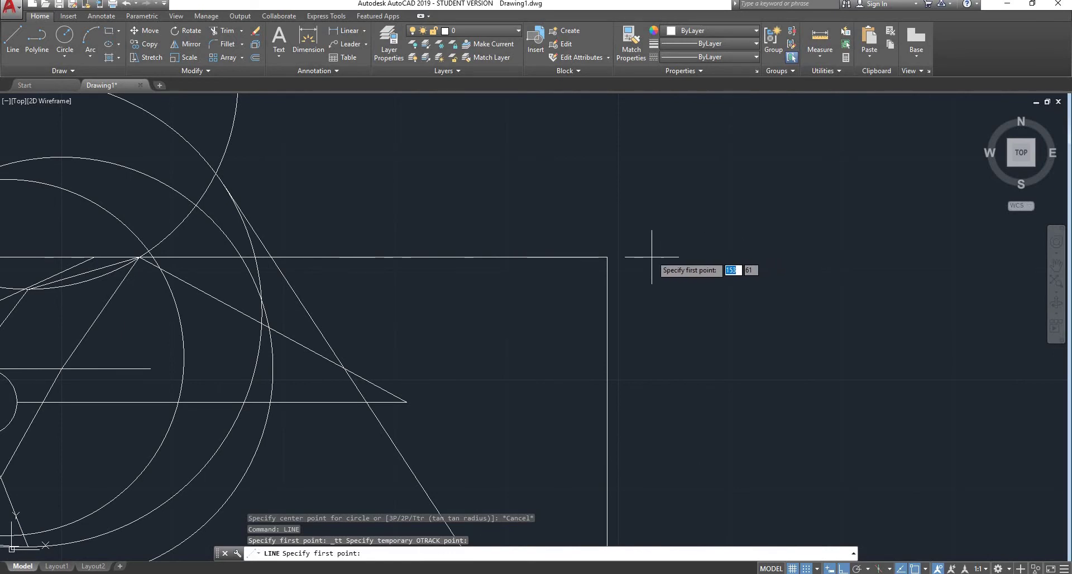
{"action": "scroll", "coordinate": [642, 256], "scroll_direction": "down", "scroll_amount": 3}
{"action": "scroll", "coordinate": [650, 256], "scroll_direction": "up", "scroll_amount": 2}
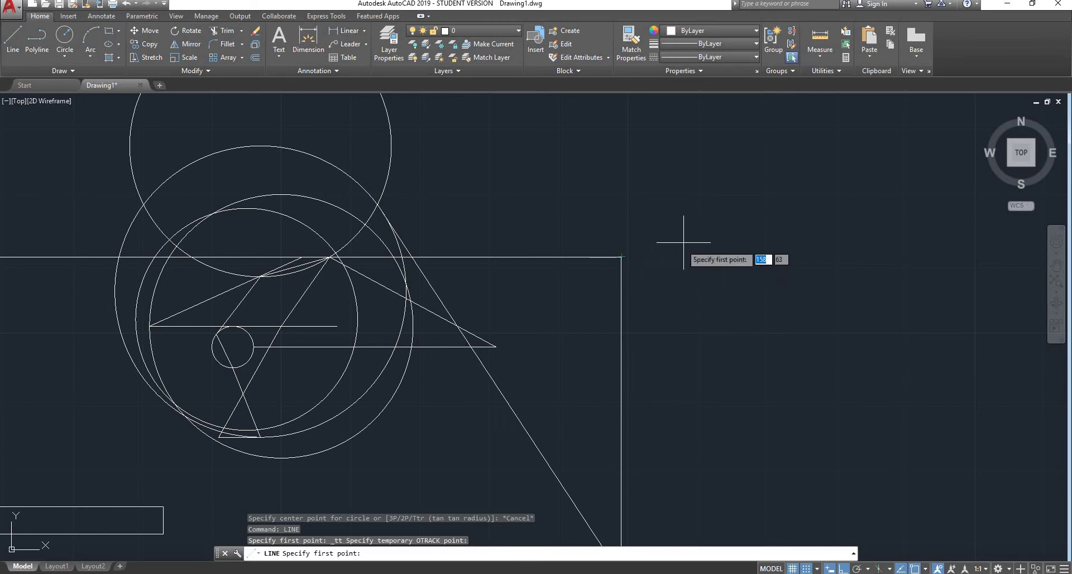
{"action": "left_click", "coordinate": [621, 257]}
{"action": "key", "text": "Escape"}
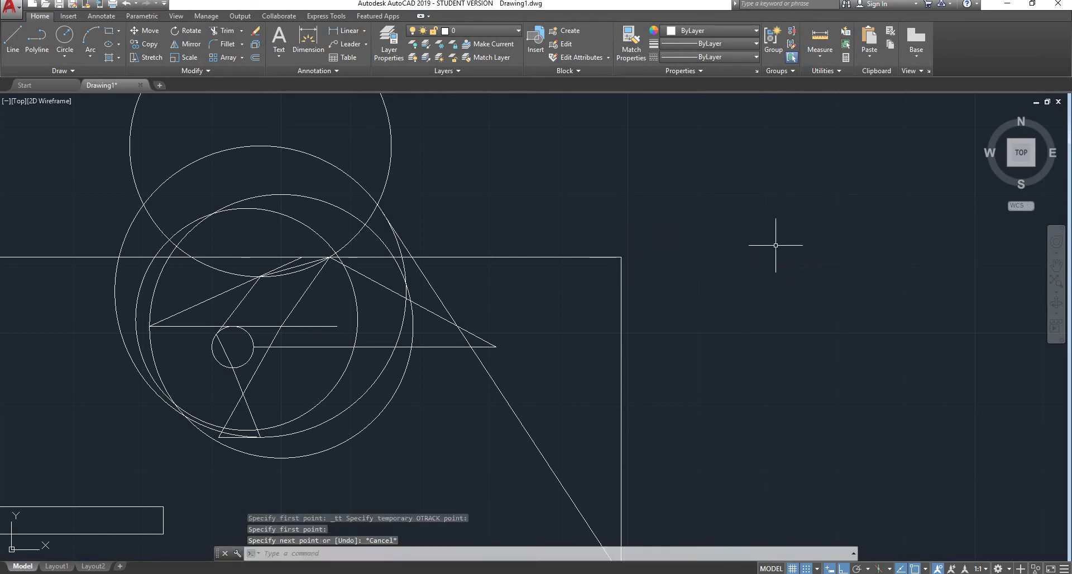
Step: Try starting a line 100 units to the right of the upper-right corner using a temporary track point, and cancel the line
{"action": "type", "text": "l"}
{"action": "key", "text": "Return"}
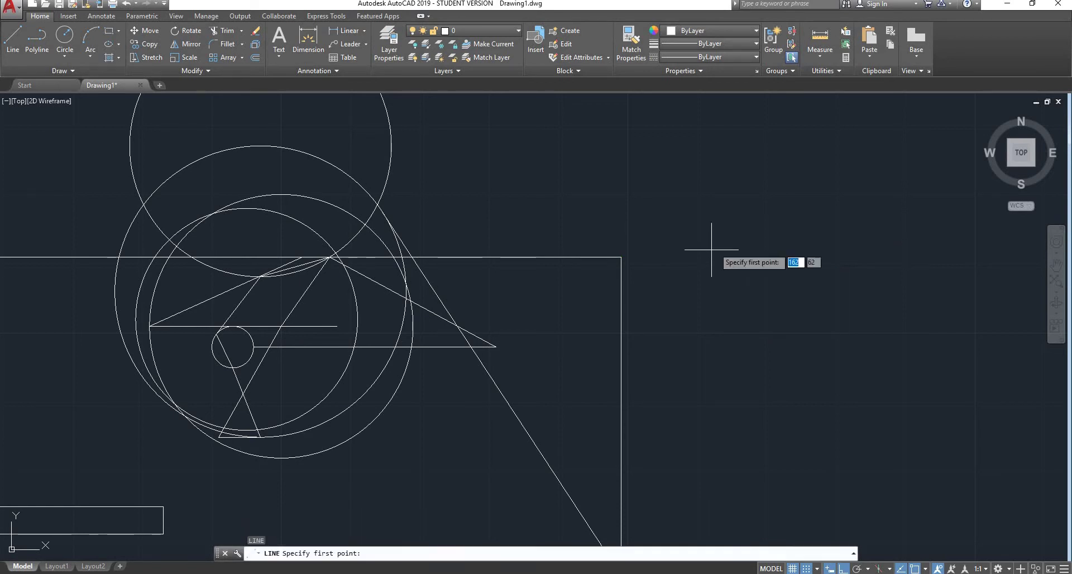
{"action": "right_click", "coordinate": [715, 252], "text": "shift"}
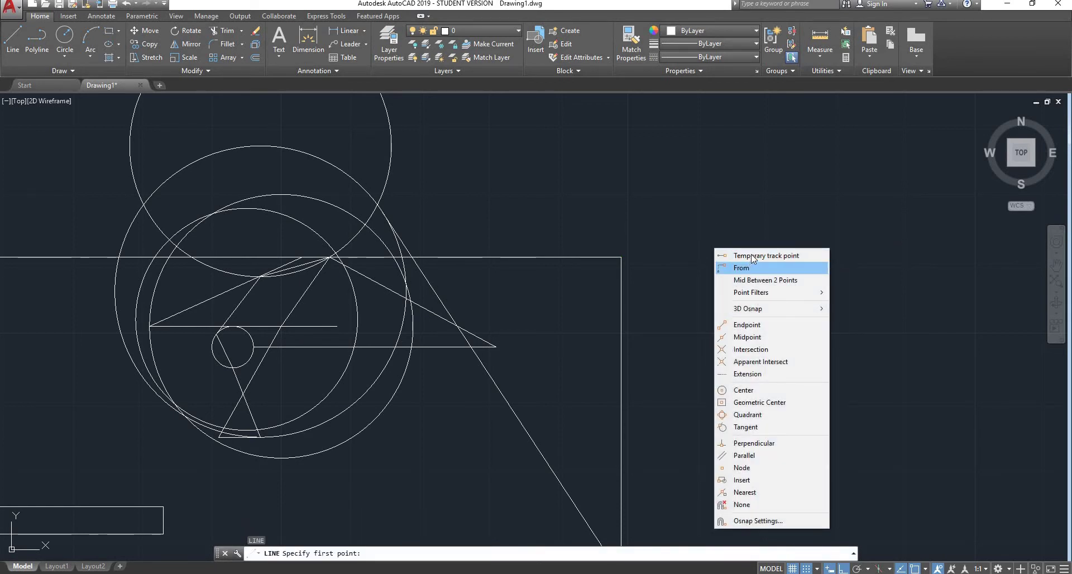
{"action": "left_click", "coordinate": [752, 256]}
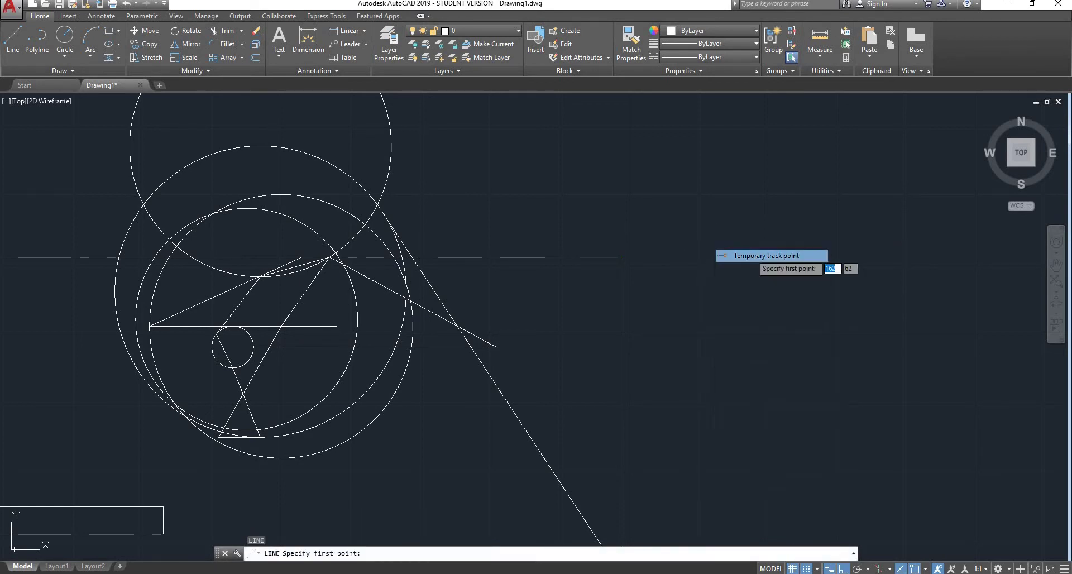
{"action": "left_click", "coordinate": [621, 256]}
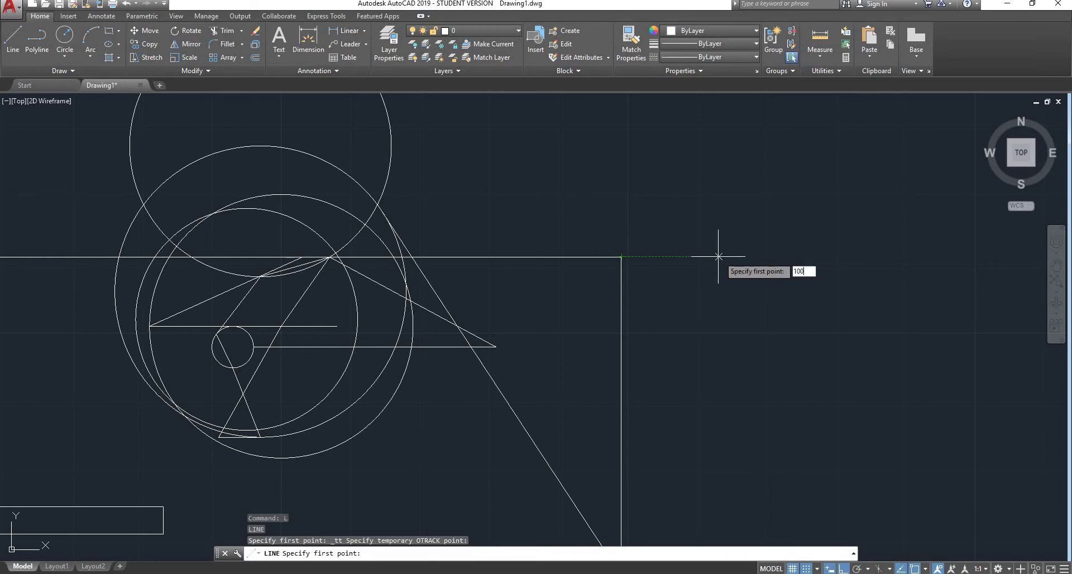
{"action": "key", "text": "Return"}
{"action": "scroll", "coordinate": [704, 240], "scroll_direction": "down", "scroll_amount": 6}
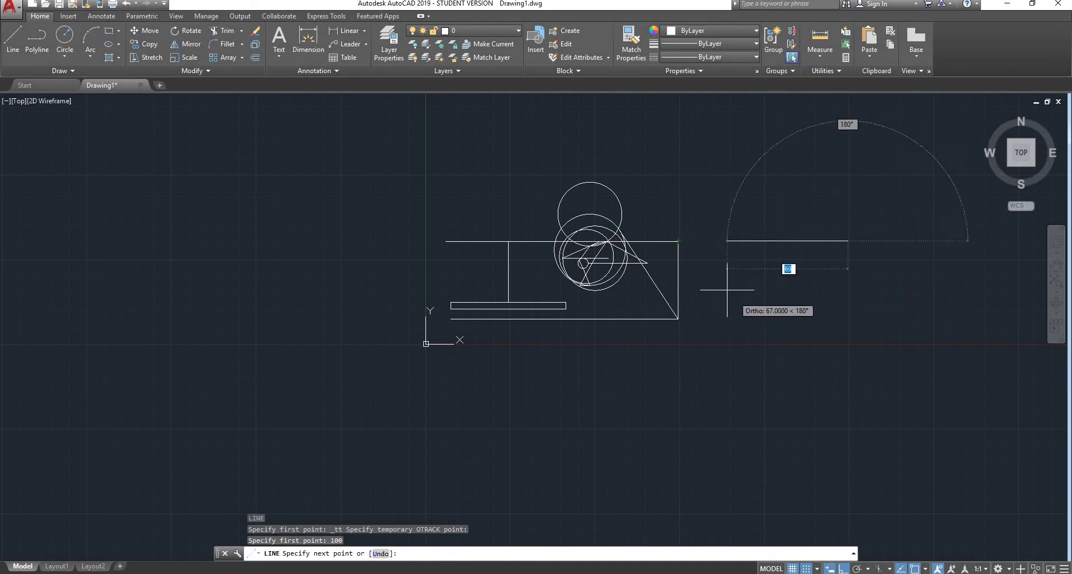
{"action": "key", "text": "Escape"}
{"action": "scroll", "coordinate": [665, 232], "scroll_direction": "up", "scroll_amount": 4}
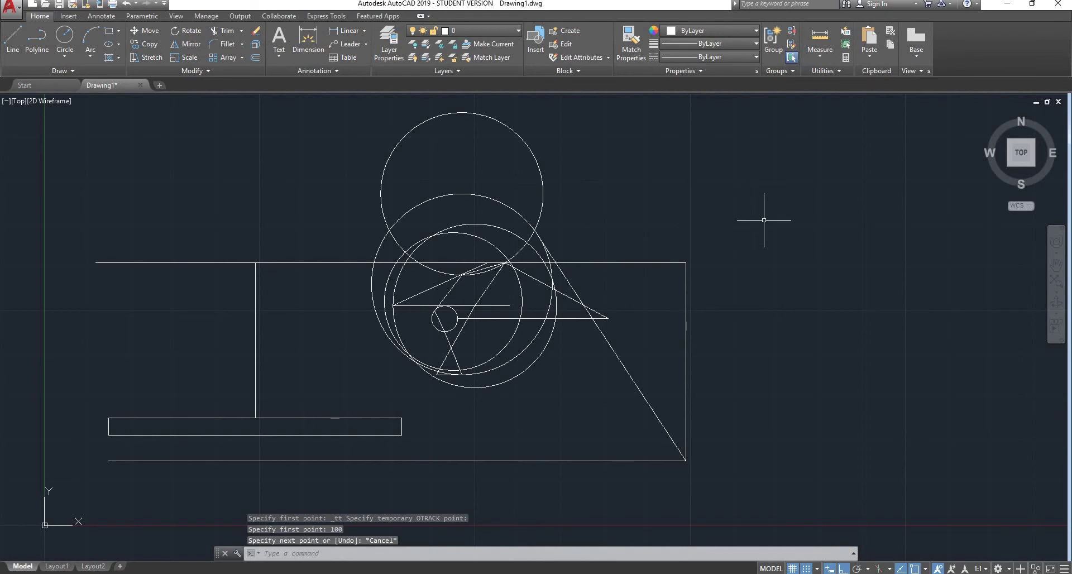
{"action": "type", "text": "l"}
{"action": "key", "text": "Return"}
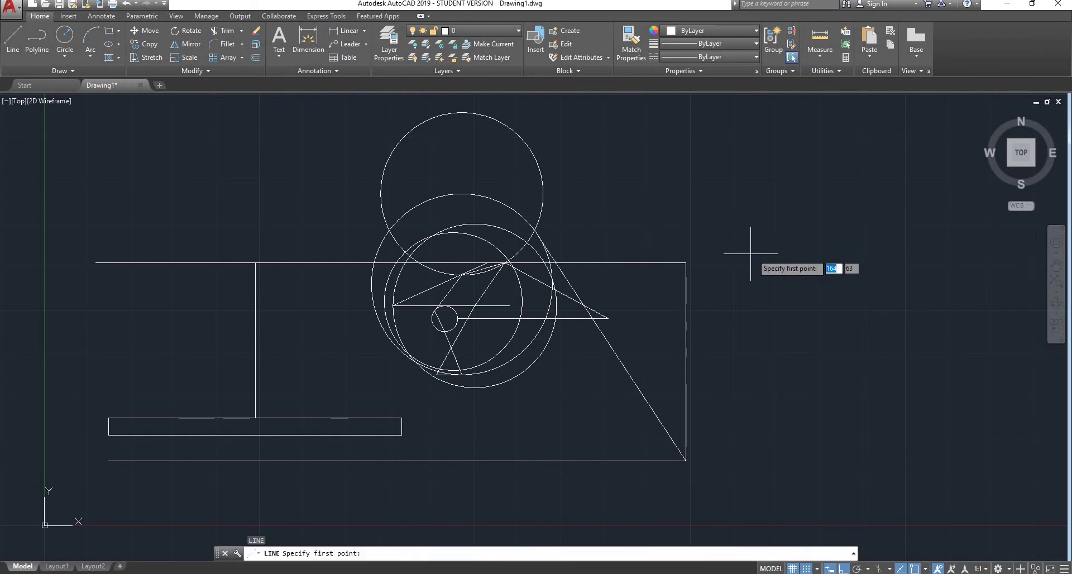
{"action": "right_click", "coordinate": [753, 258], "text": "shift"}
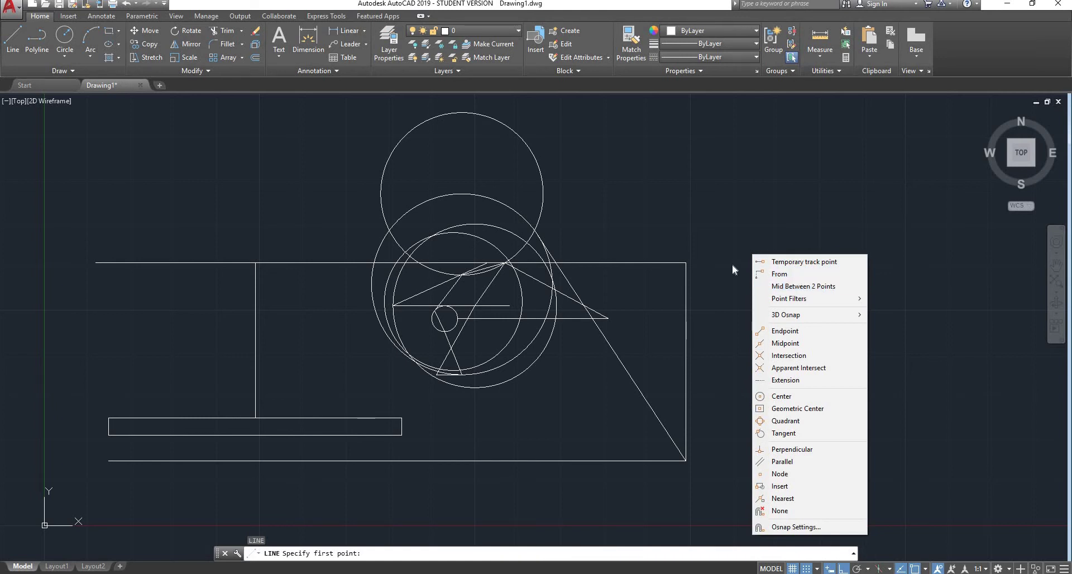
{"action": "key", "text": "Escape"}
{"action": "key", "text": "Escape"}
Step: Draw two separate circles side by side to the right of the practice geometry, the first with a radius of about 22 units
{"action": "scroll", "coordinate": [732, 263], "scroll_direction": "down", "scroll_amount": 1}
{"action": "scroll", "coordinate": [737, 256], "scroll_direction": "down", "scroll_amount": 1}
{"action": "middle_click_drag", "start_coordinate": [801, 227], "coordinate": [574, 270]}
{"action": "type", "text": "c"}
{"action": "key", "text": "Return"}
{"action": "left_click", "coordinate": [574, 270]}
{"action": "key", "text": "Return"}
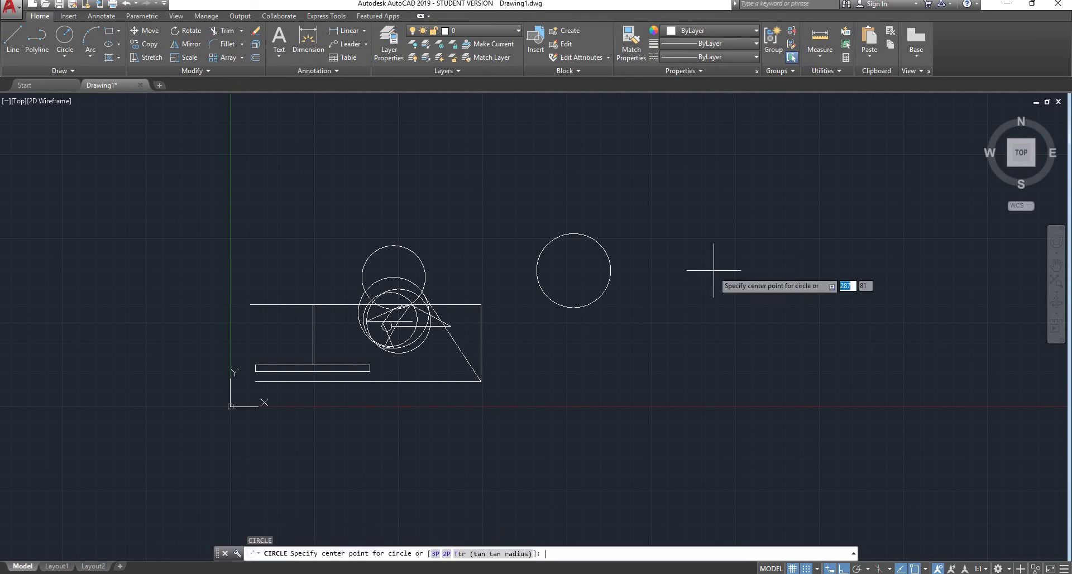
{"action": "left_click", "coordinate": [703, 267]}
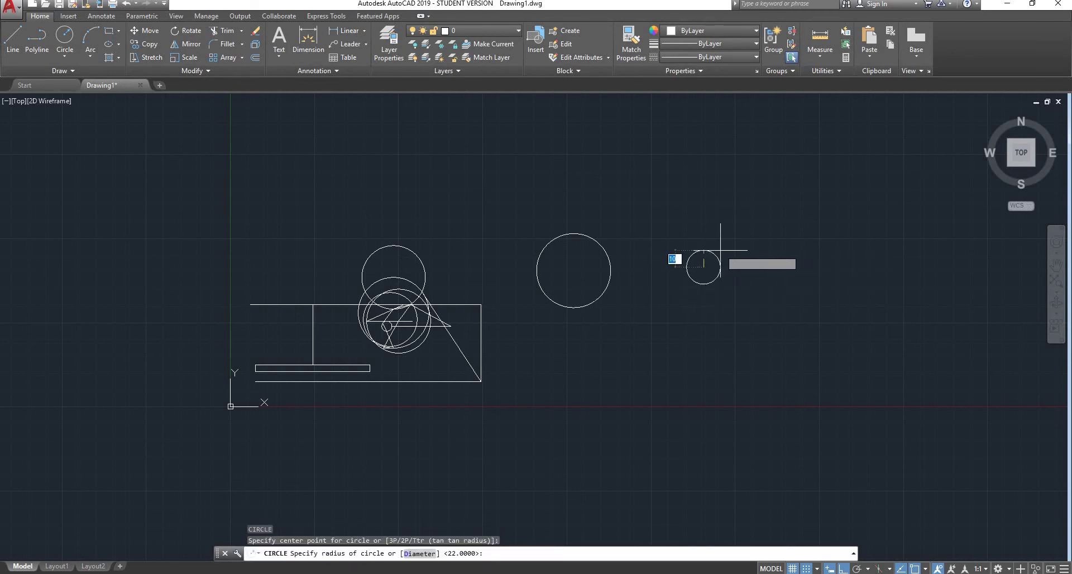
{"action": "left_click", "coordinate": [743, 227]}
{"action": "scroll", "coordinate": [643, 274], "scroll_direction": "up", "scroll_amount": 2}
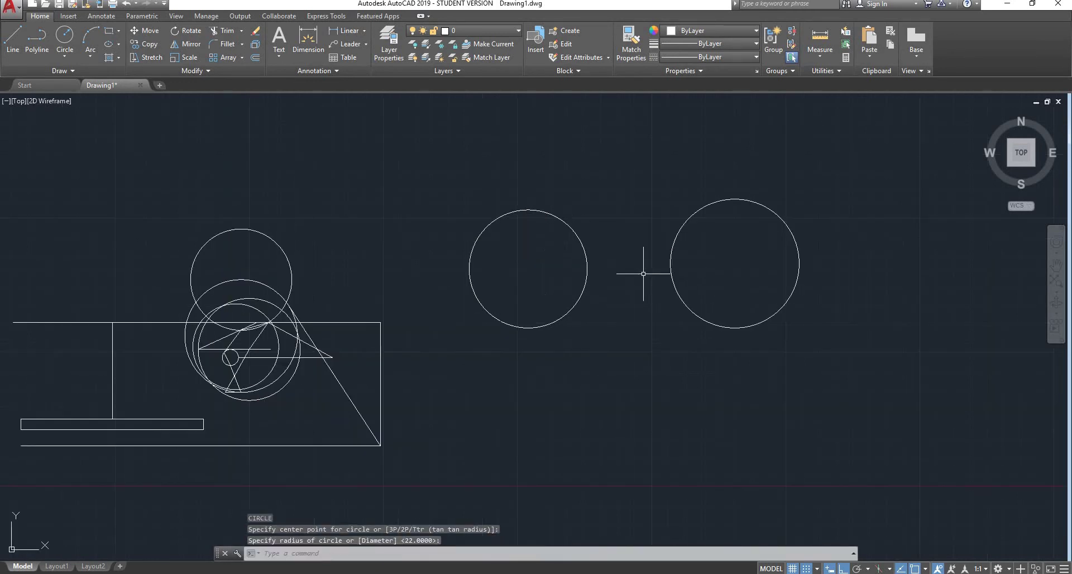
Step: Try starting a line midway between the two new circles' centres with the Mid Between 2 Points override, and cancel it
{"action": "type", "text": "l"}
{"action": "key", "text": "Return"}
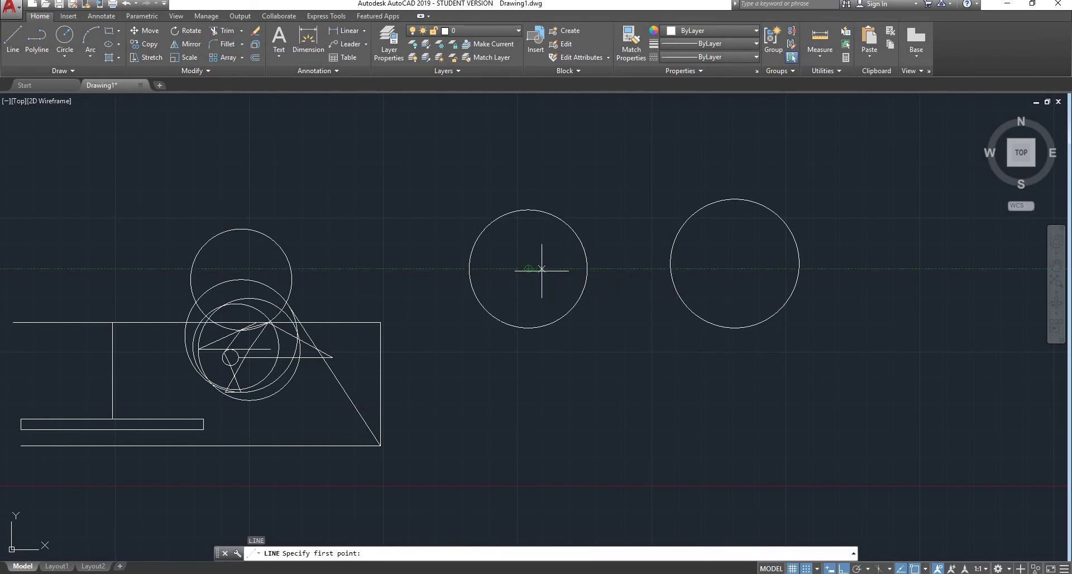
{"action": "right_click", "coordinate": [639, 234], "text": "shift"}
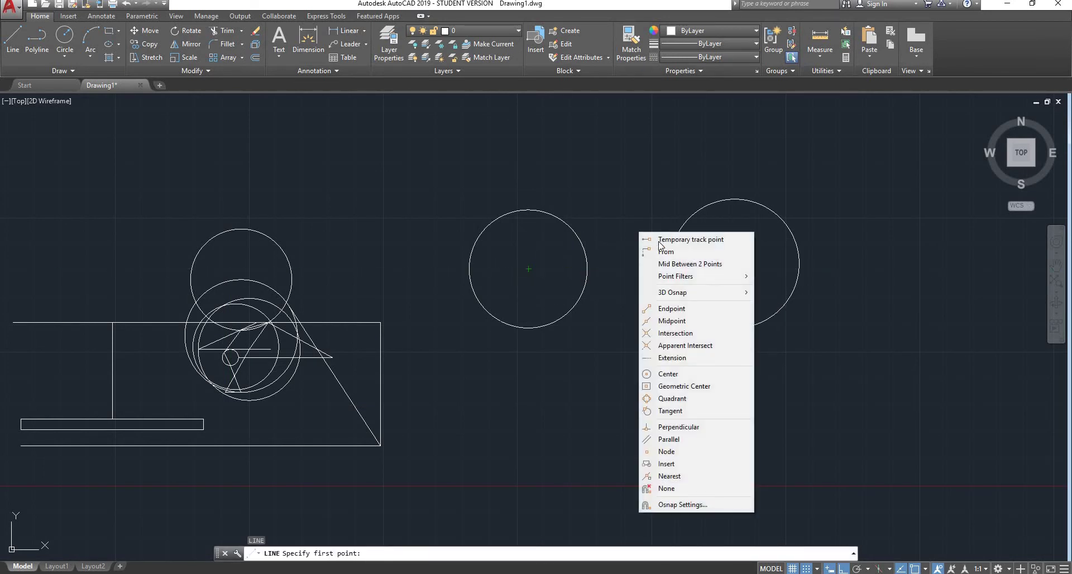
{"action": "left_click", "coordinate": [690, 263]}
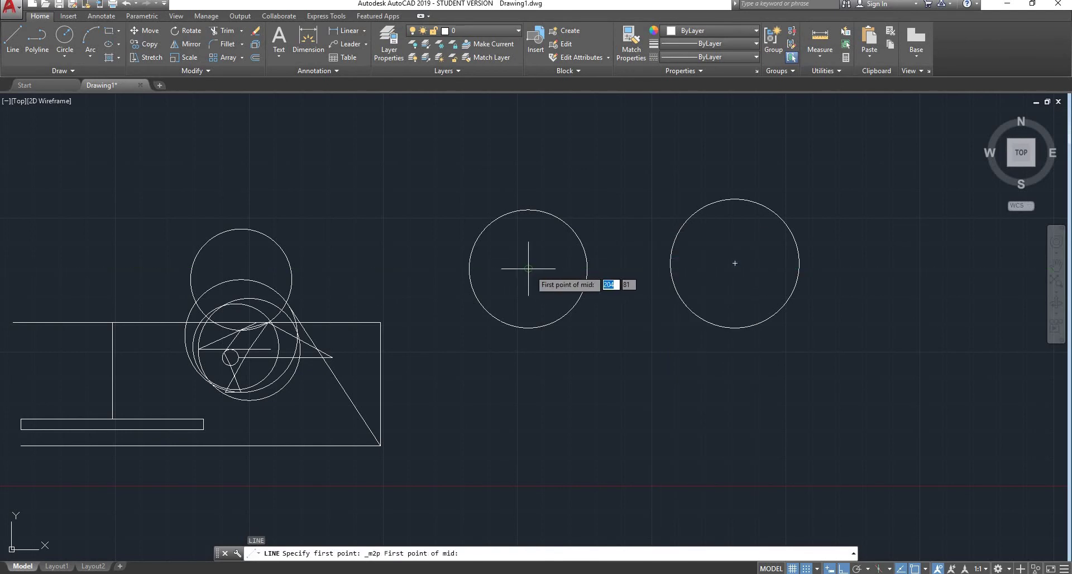
{"action": "left_click", "coordinate": [735, 263]}
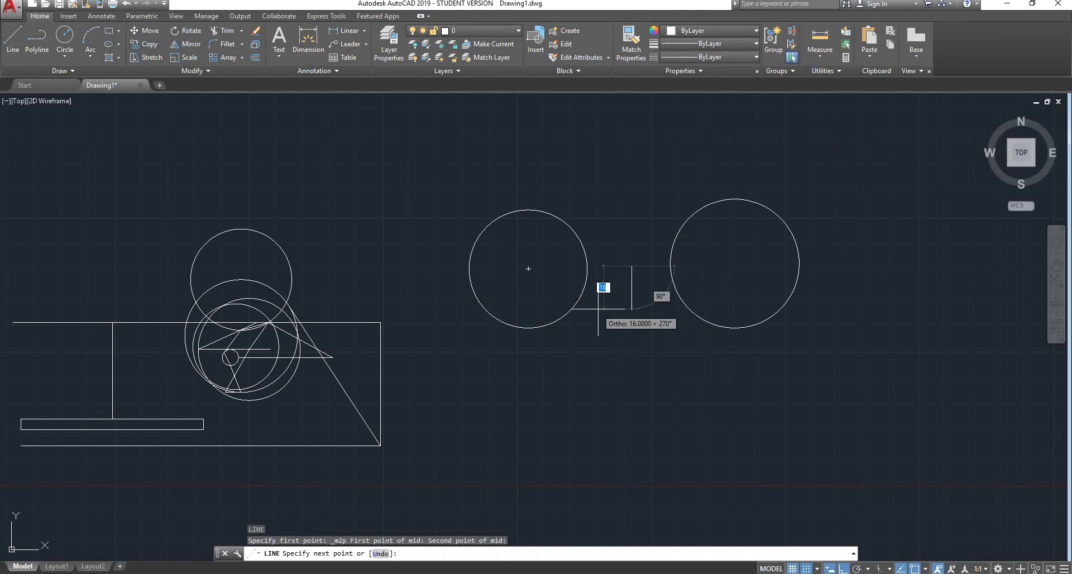
{"action": "key", "text": "Escape"}
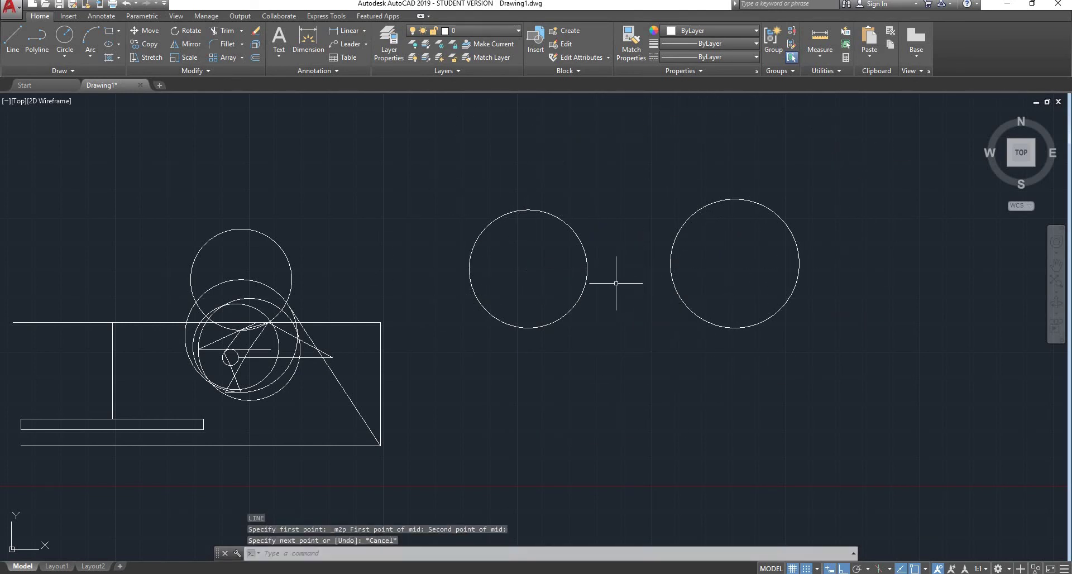
Step: Start a line, examine the one-time snap overrides including the 3D Osnap options, and cancel the command
{"action": "type", "text": "LI"}
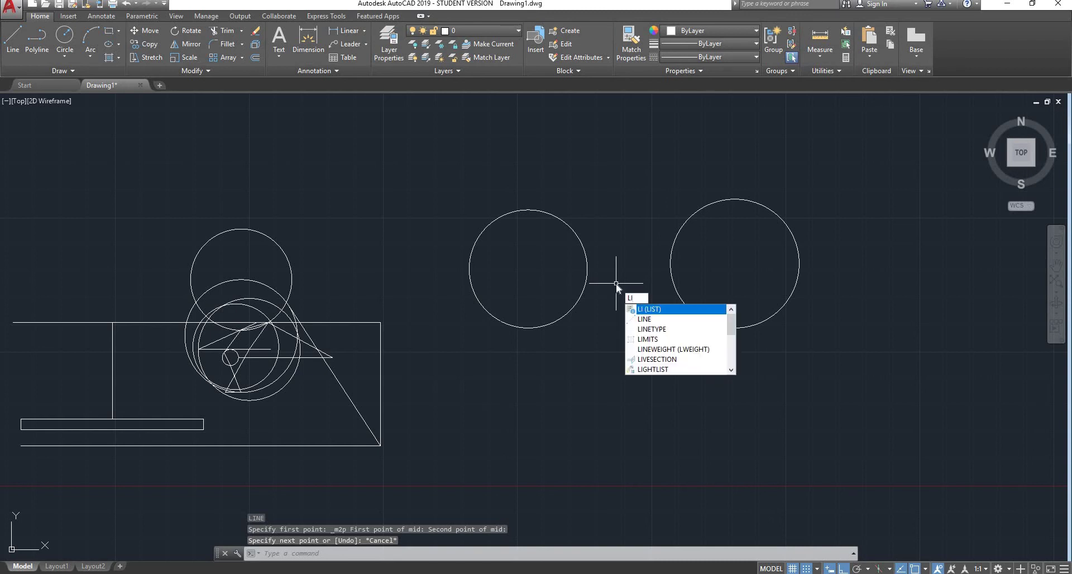
{"action": "type", "text": "NE"}
{"action": "key", "text": "Return"}
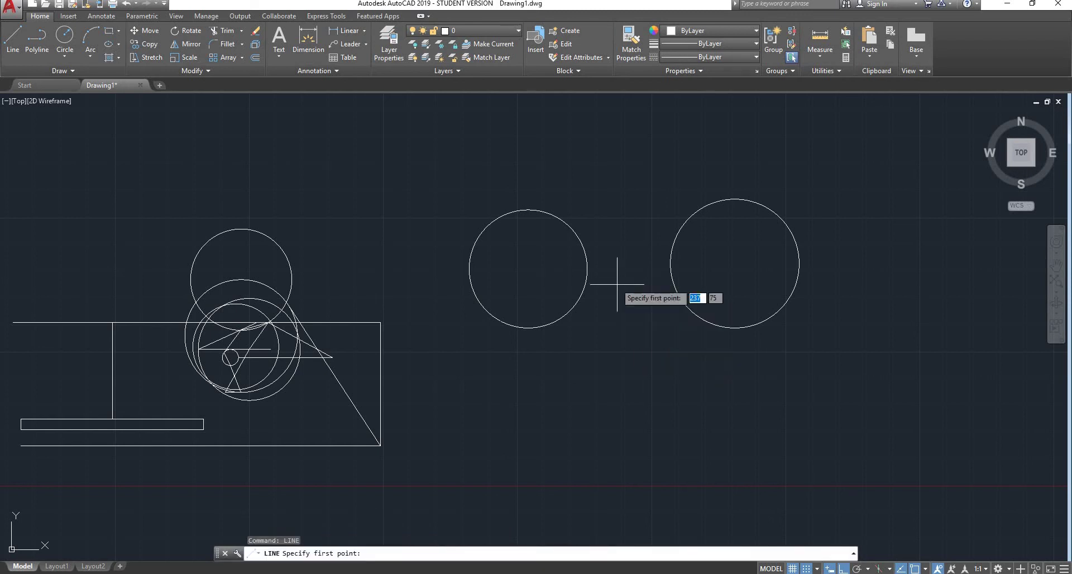
{"action": "right_click", "coordinate": [612, 283], "text": "shift"}
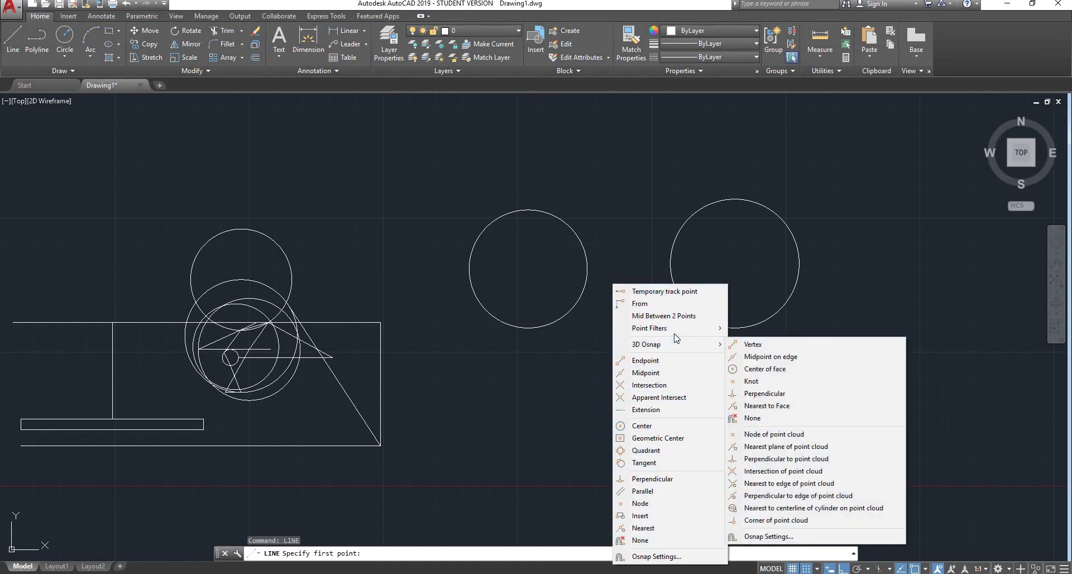
{"action": "mouse_move", "coordinate": [674, 334]}
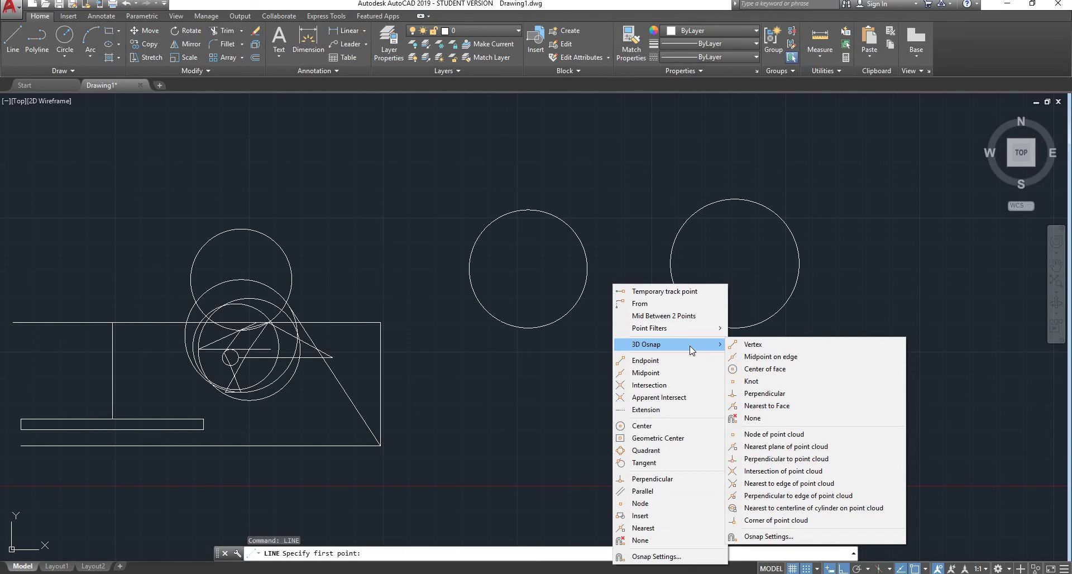
{"action": "key", "text": "Escape"}
{"action": "key", "text": "Escape"}
{"action": "key", "text": "Escape"}
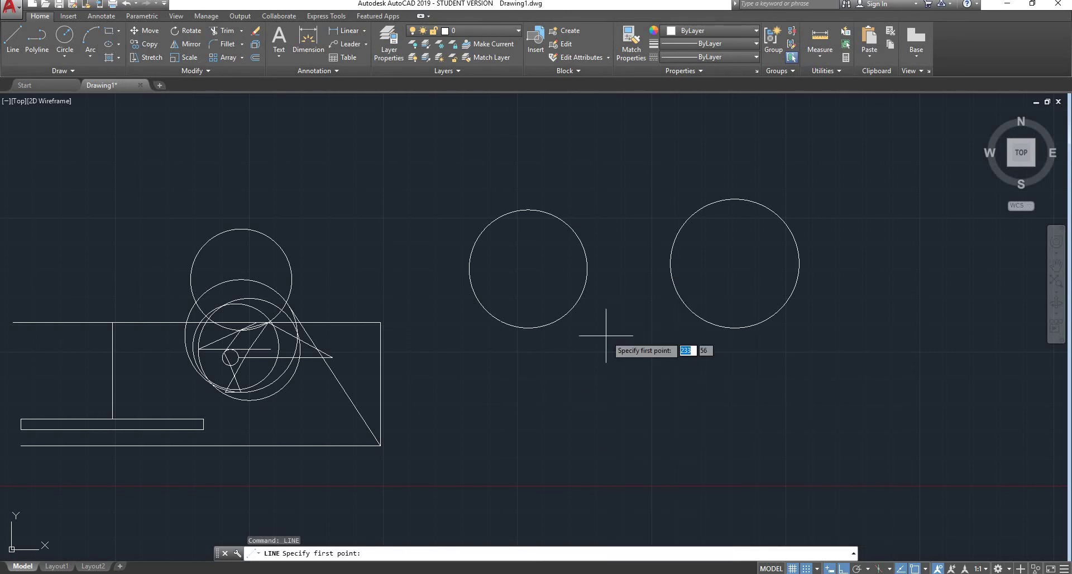
{"action": "scroll", "coordinate": [607, 336], "scroll_direction": "down", "scroll_amount": 4}
{"action": "scroll", "coordinate": [574, 335], "scroll_direction": "up", "scroll_amount": 3}
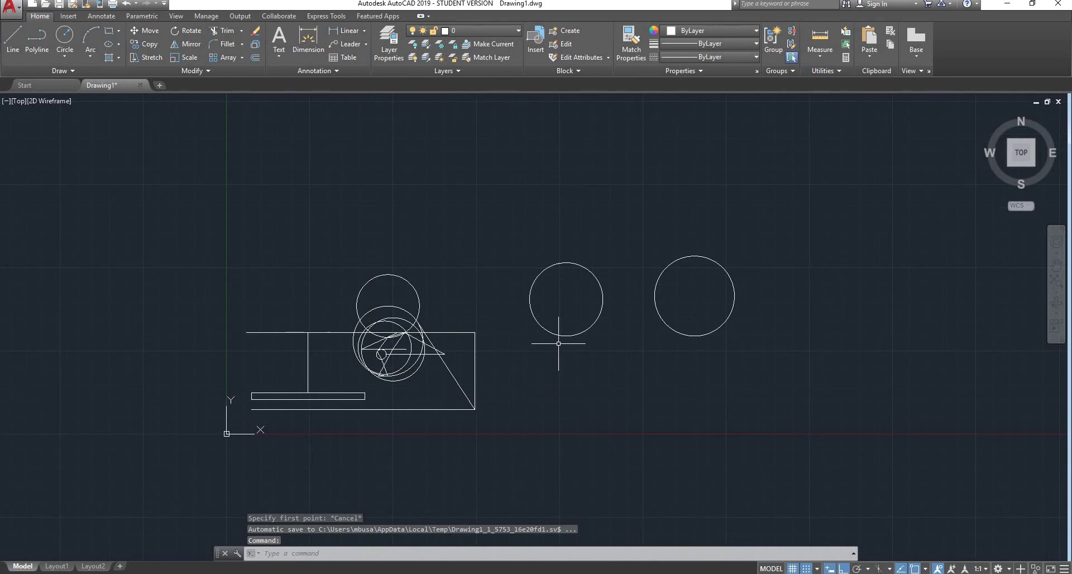